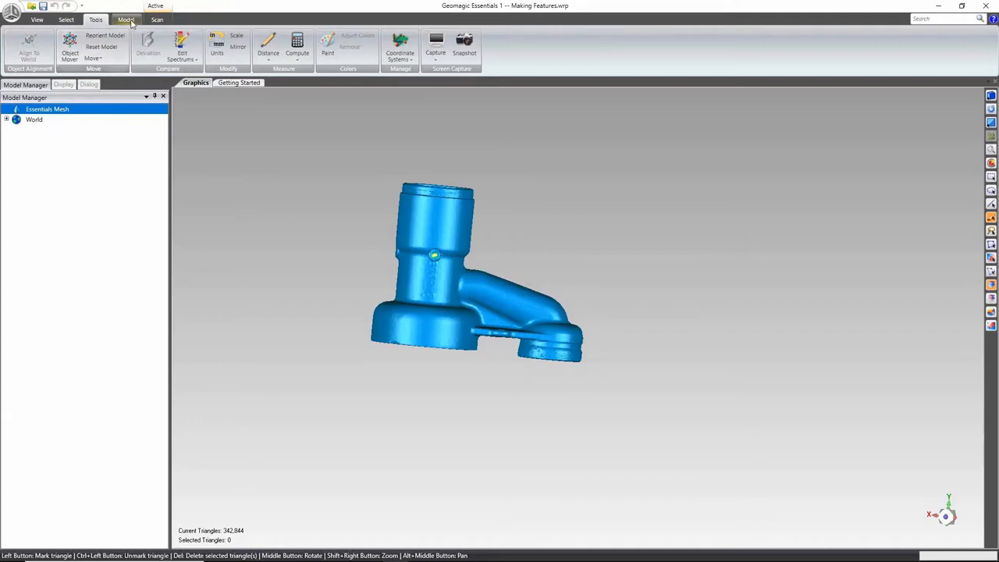
Start Detect Features on the mesh and compute regions with curvature sensitivity 70, separator sensitivity 60 and minimum area 61.4 mm².
left_click(127, 20)
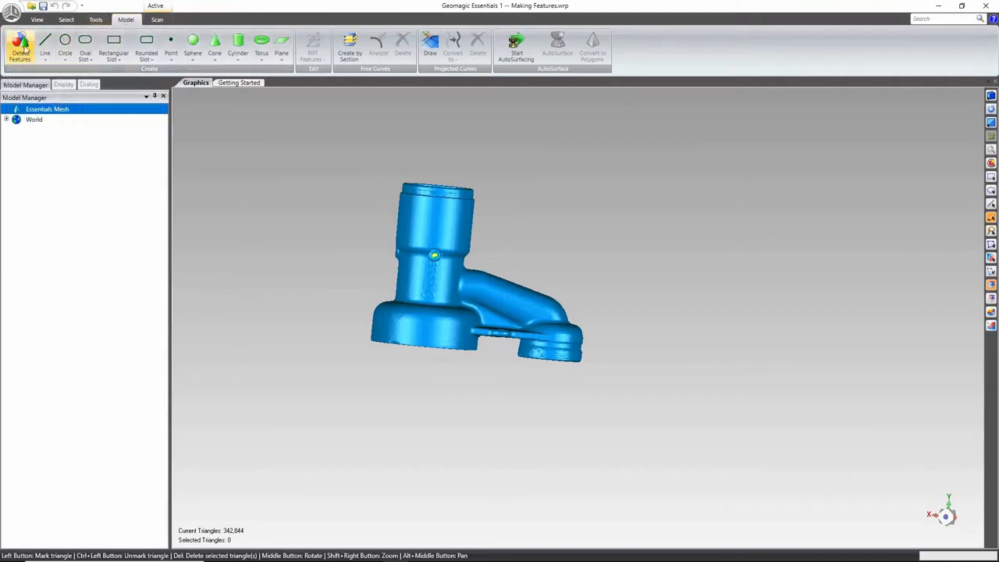
left_click(22, 49)
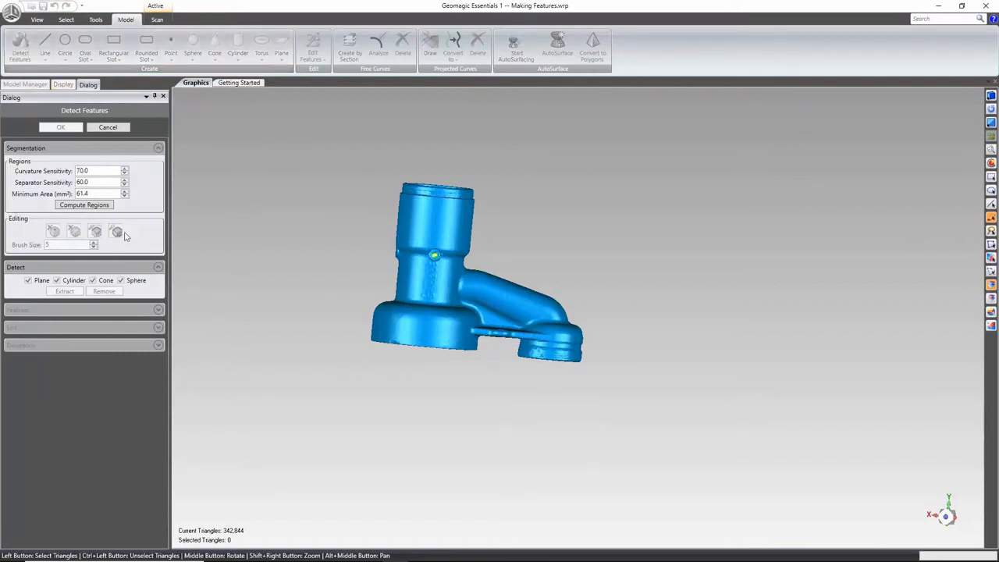
middle_click_drag(535, 177, 511, 181)
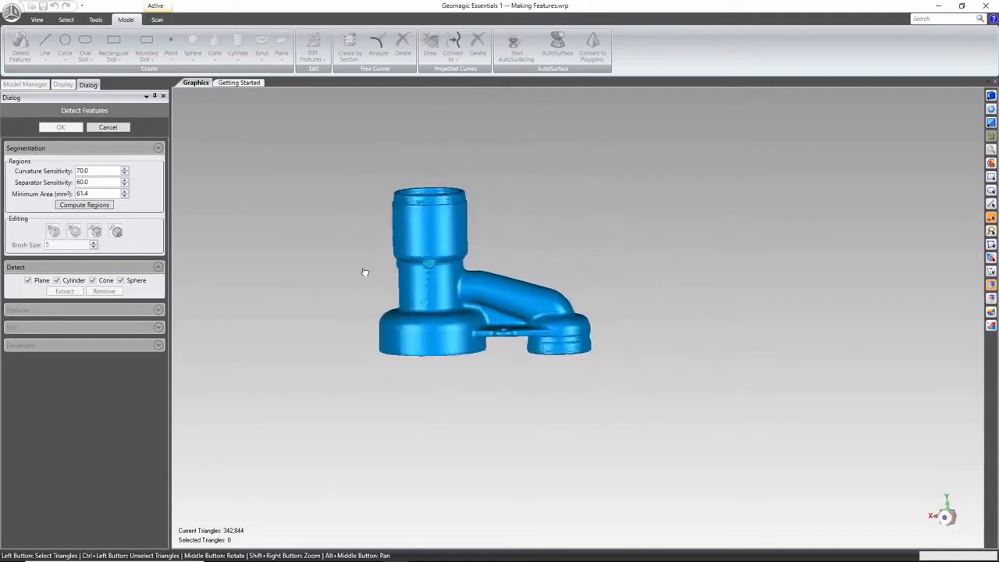
left_click(73, 207)
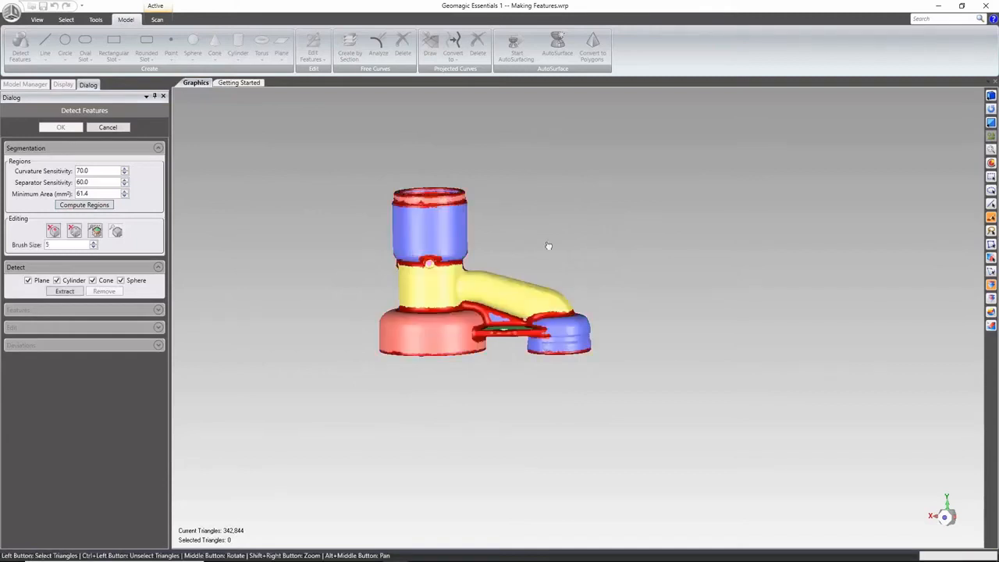
Set the curvature sensitivity to 80 and recompute the regions.
middle_click_drag(609, 270, 339, 252)
middle_click_drag(545, 195, 657, 227)
double_click(99, 171)
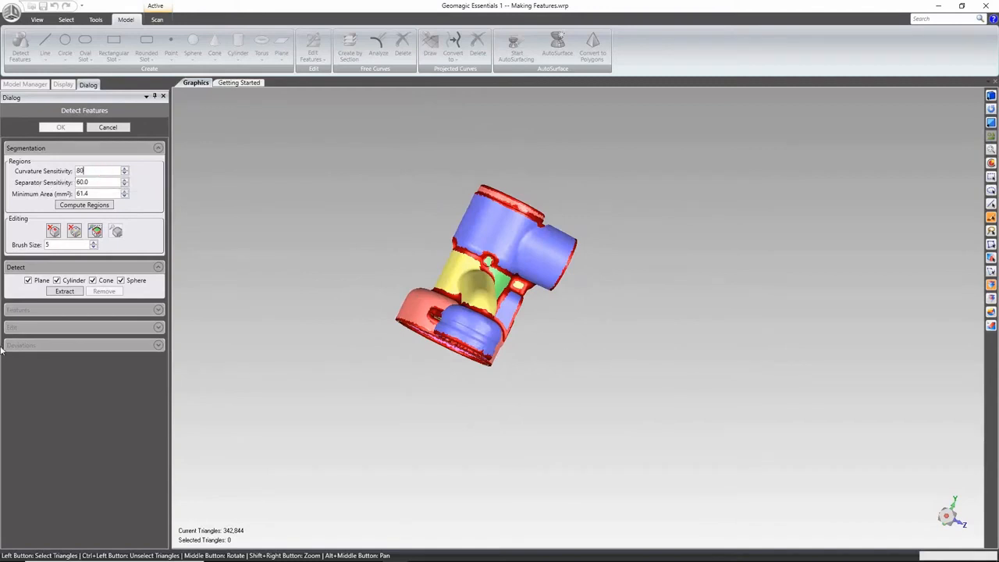
left_click(83, 205)
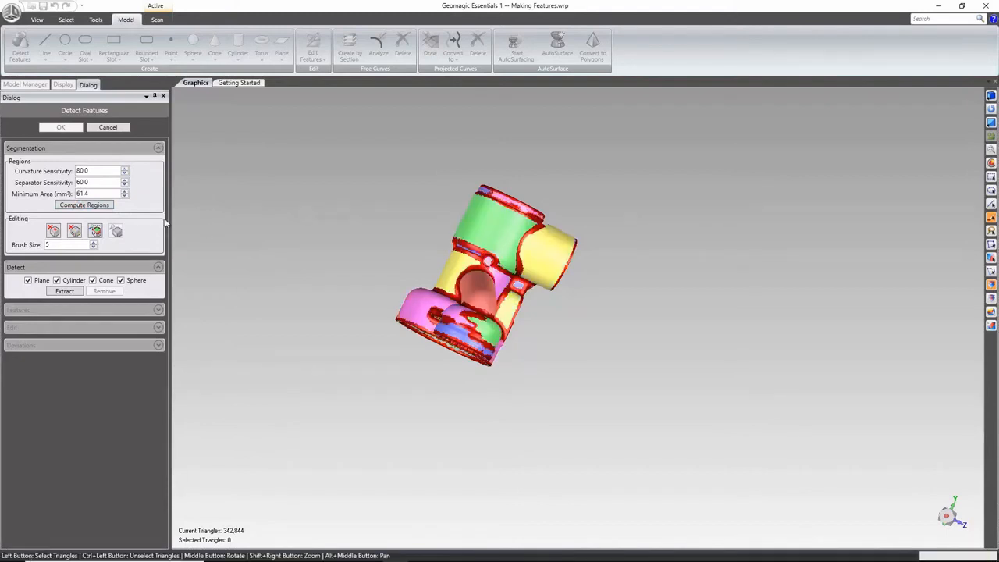
Set the curvature sensitivity to 85 and compute the regions again.
middle_click_drag(633, 219, 591, 157)
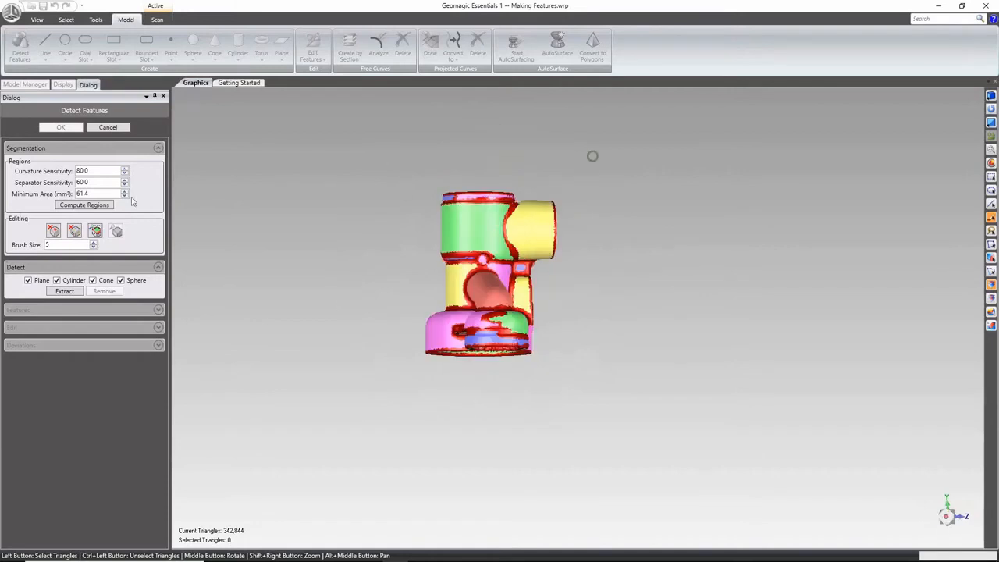
left_click(76, 170)
type("85")
left_click(102, 204)
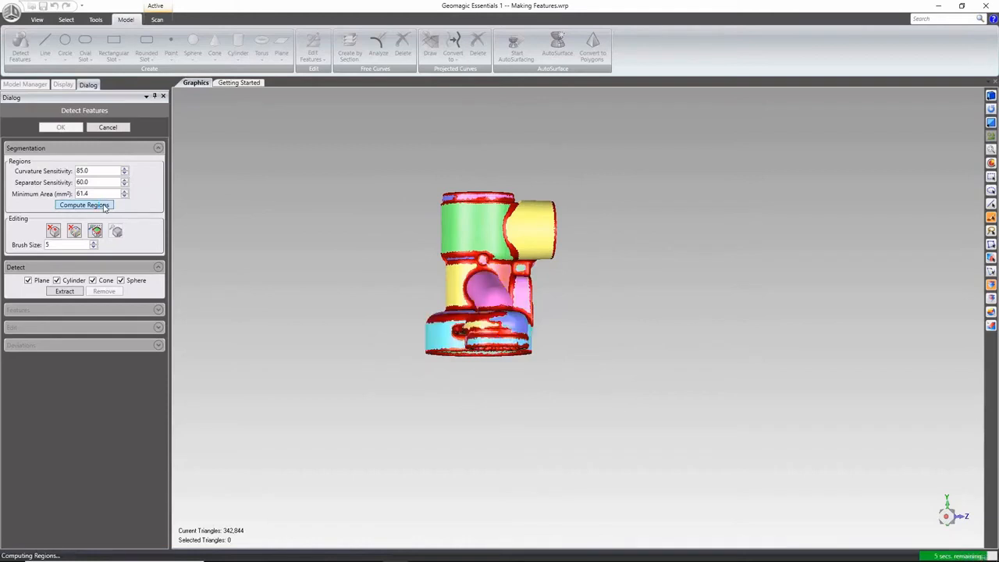
Merge the two separate regions on the main body's neck, just above the branching curved pipe, into one.
middle_click_drag(392, 190, 407, 363)
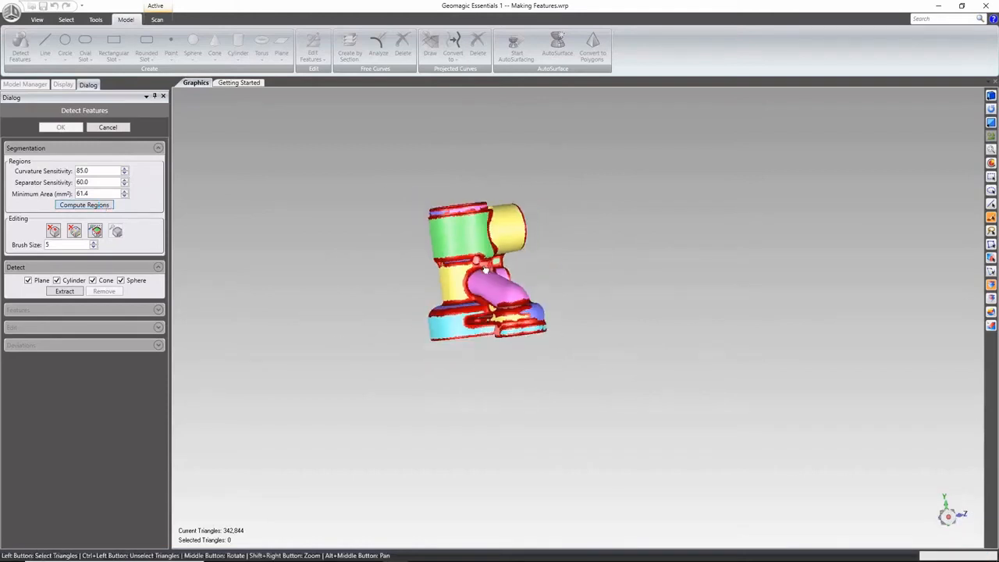
scroll(485, 258, "up", 6)
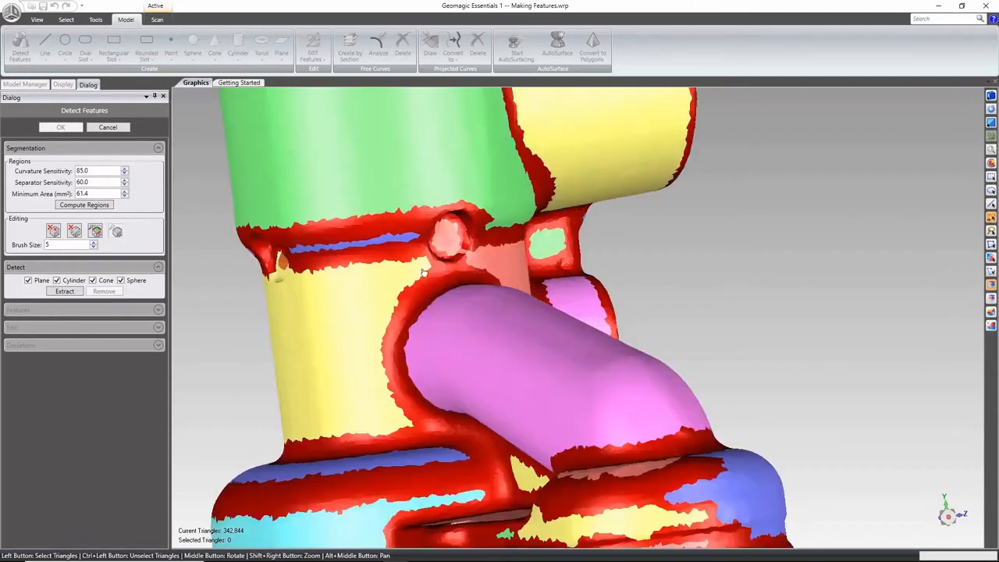
left_click_drag(427, 271, 478, 262)
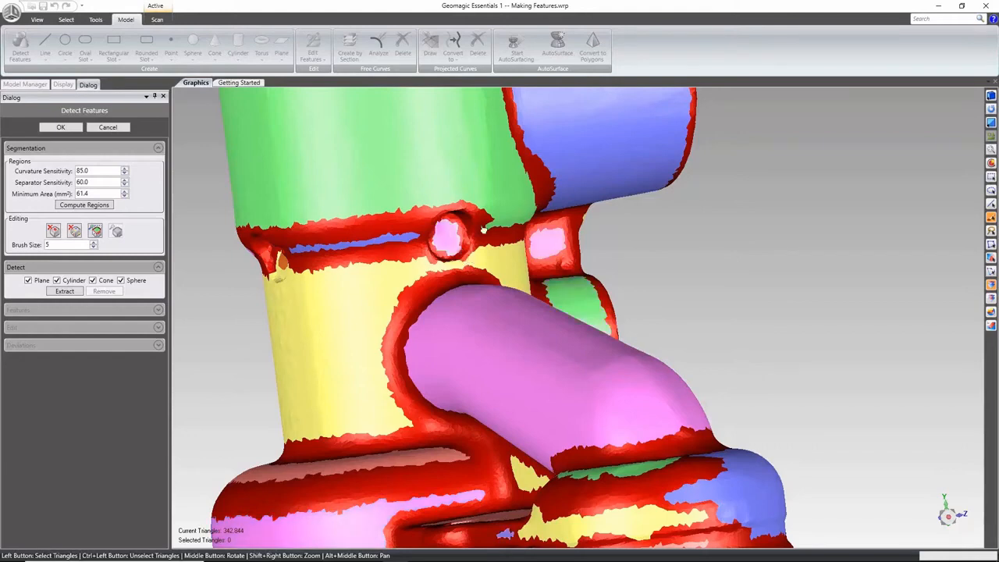
Merge the neighbouring regions around the outside of the main cylinder's upper rim.
middle_click_drag(273, 284, 464, 275)
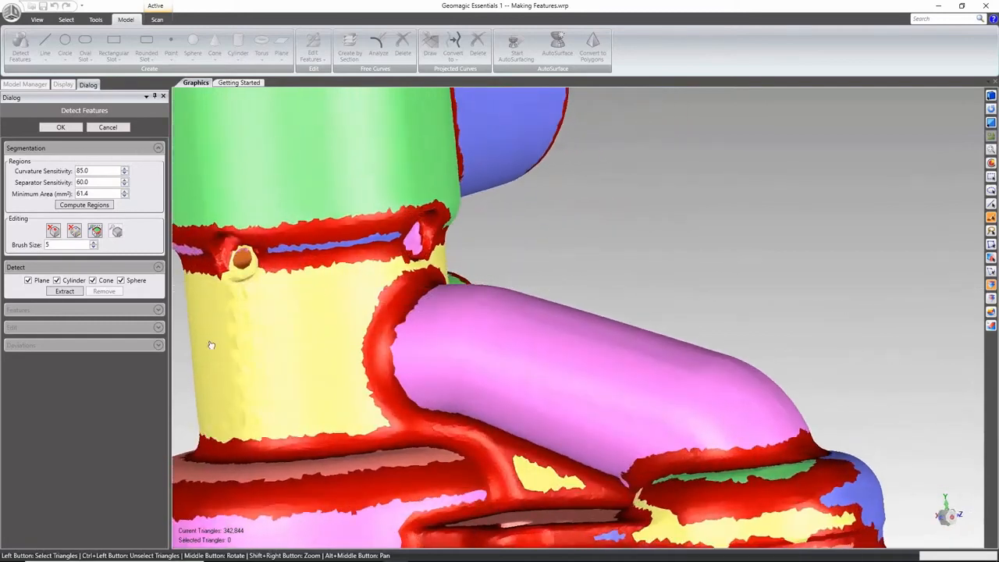
scroll(419, 351, "down", 5)
middle_click_drag(386, 323, 602, 326)
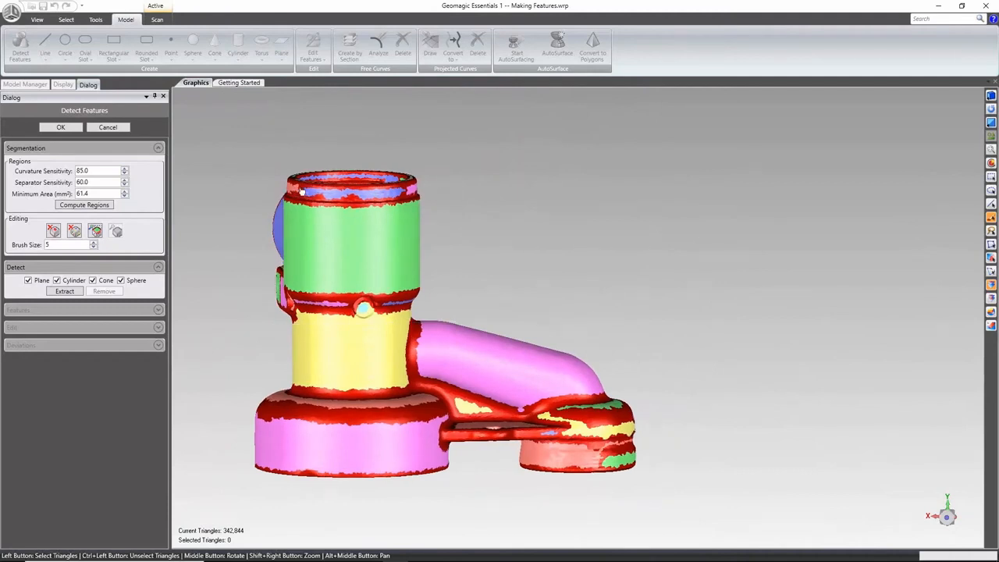
left_click_drag(295, 188, 306, 190)
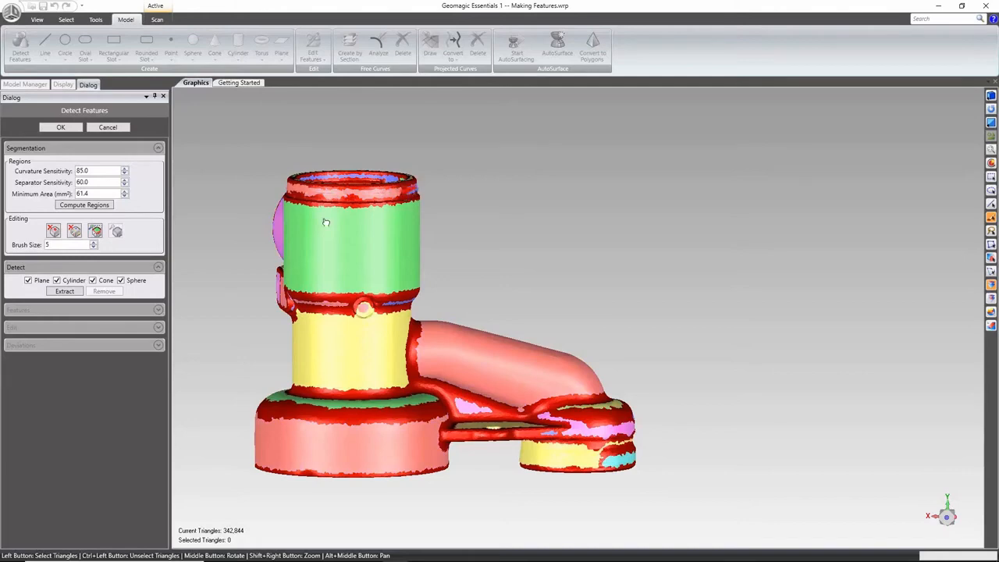
Exclude cones and spheres from detection, extract only planes and cylinders from the regions, and accept the features.
middle_click_drag(367, 405, 208, 377)
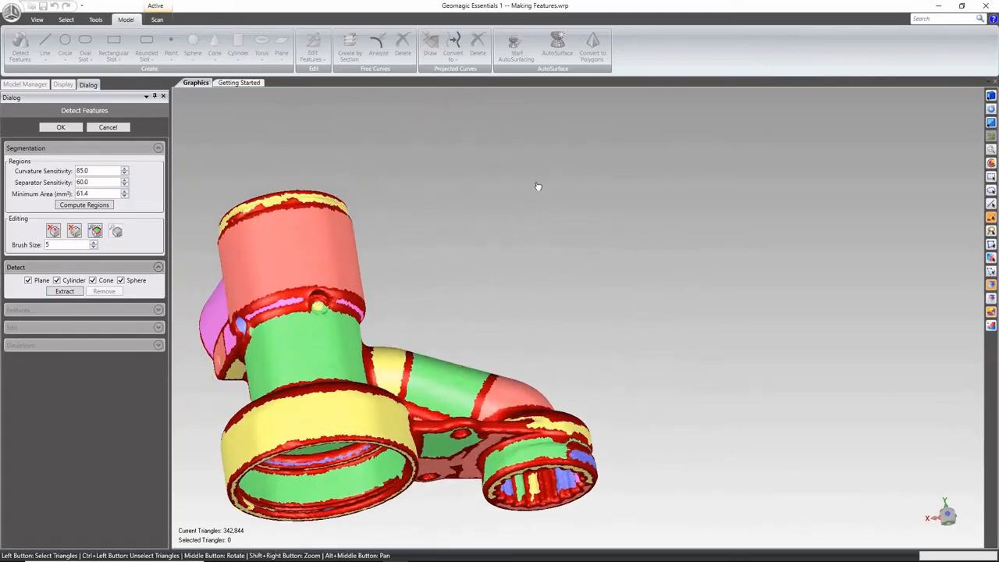
scroll(538, 187, "up", 3)
scroll(465, 209, "down", 5)
middle_click_drag(483, 231, 438, 312)
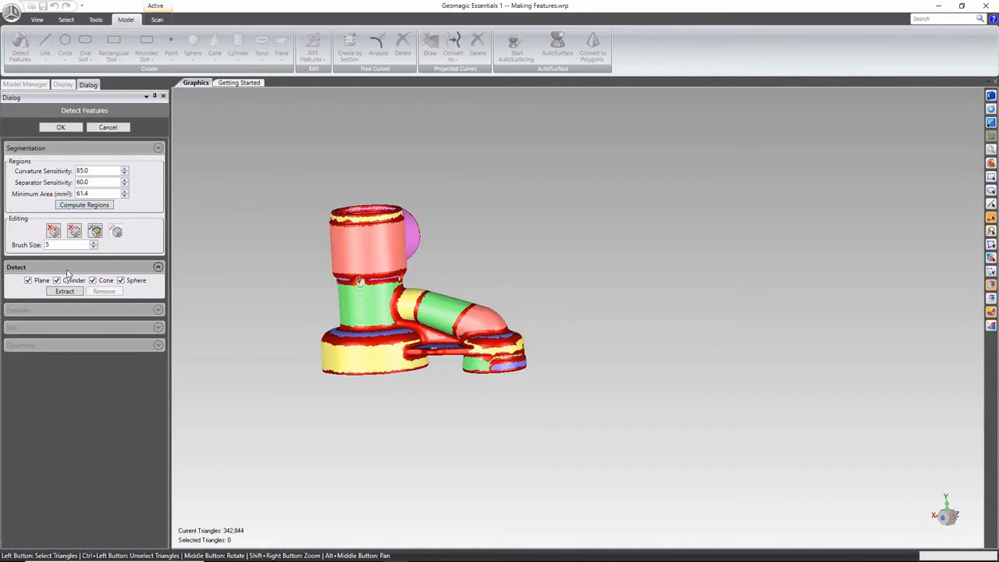
left_click(92, 280)
left_click(121, 280)
left_click(50, 292)
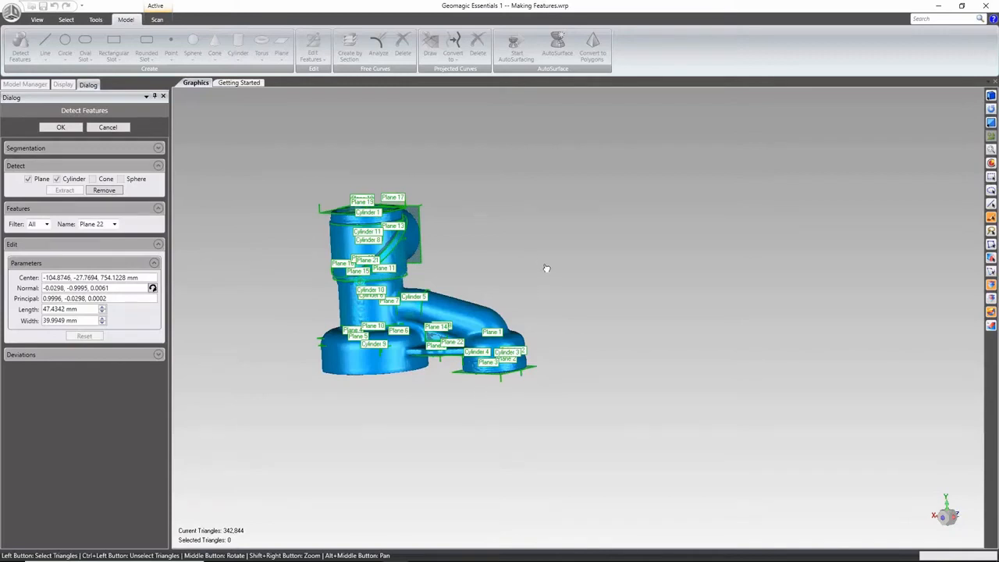
middle_click_drag(426, 384, 456, 357)
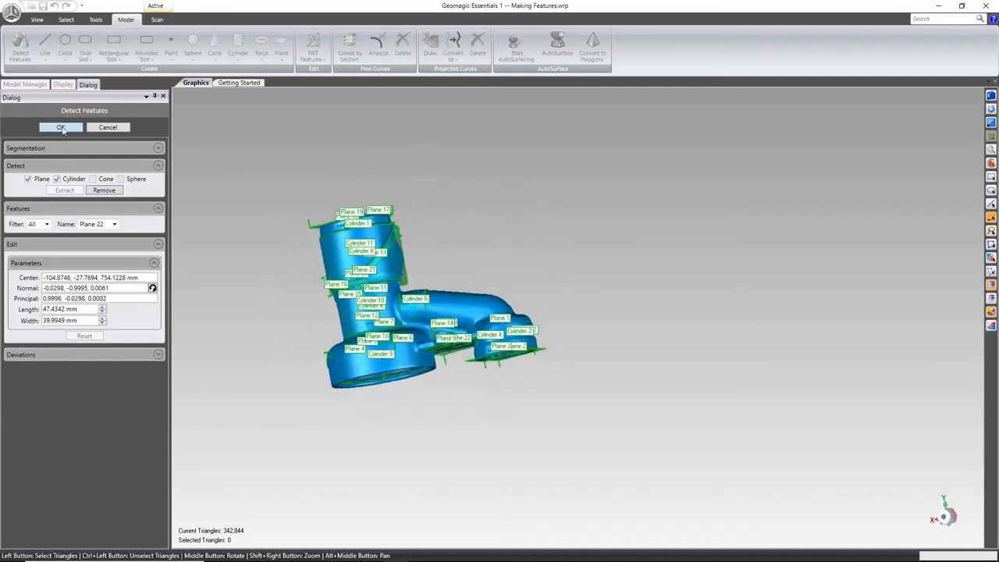
left_click(62, 126)
Expand the mesh's feature list in the model tree and hide all extracted features.
middle_click_drag(455, 165, 488, 248)
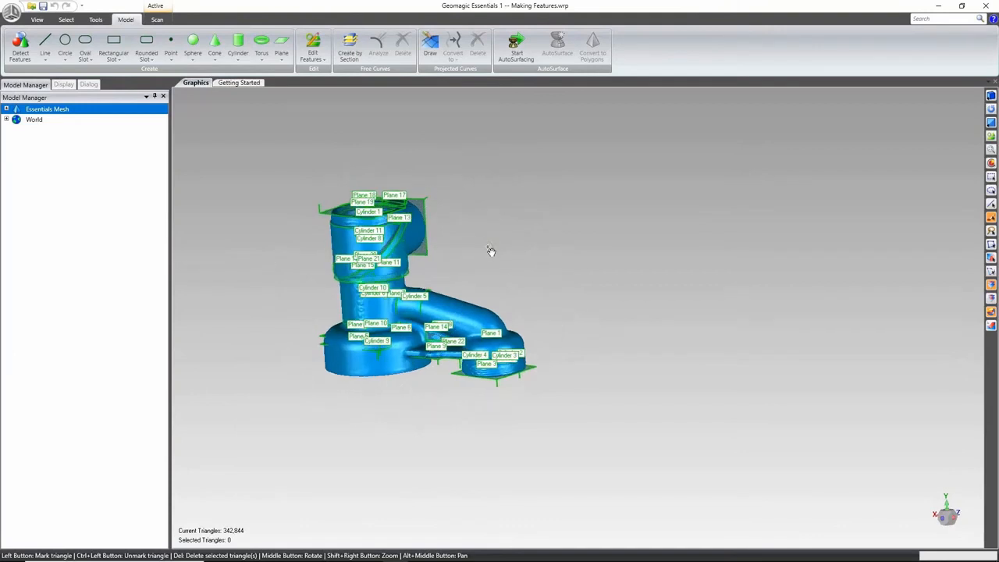
left_click(7, 108)
left_click(17, 119)
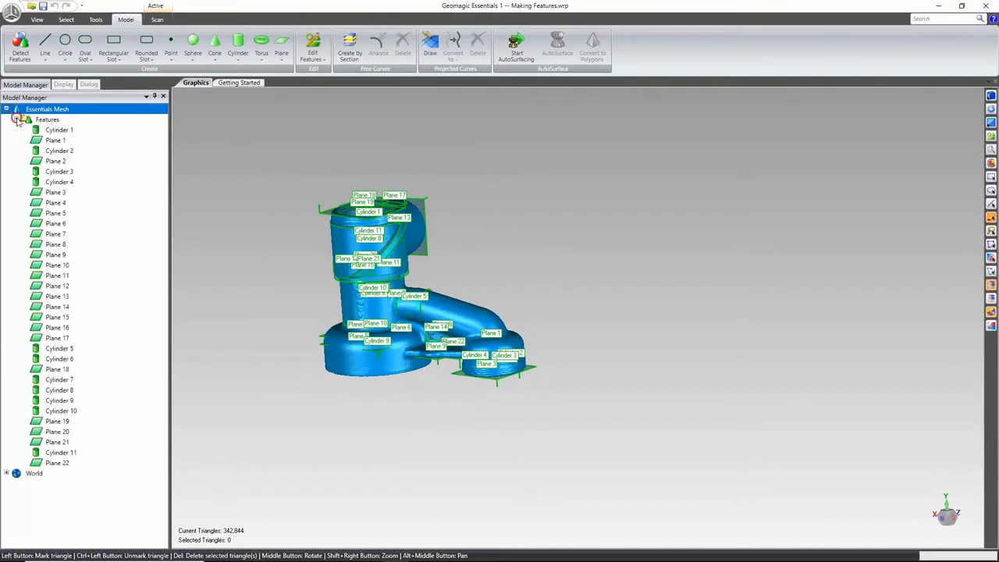
right_click(44, 121)
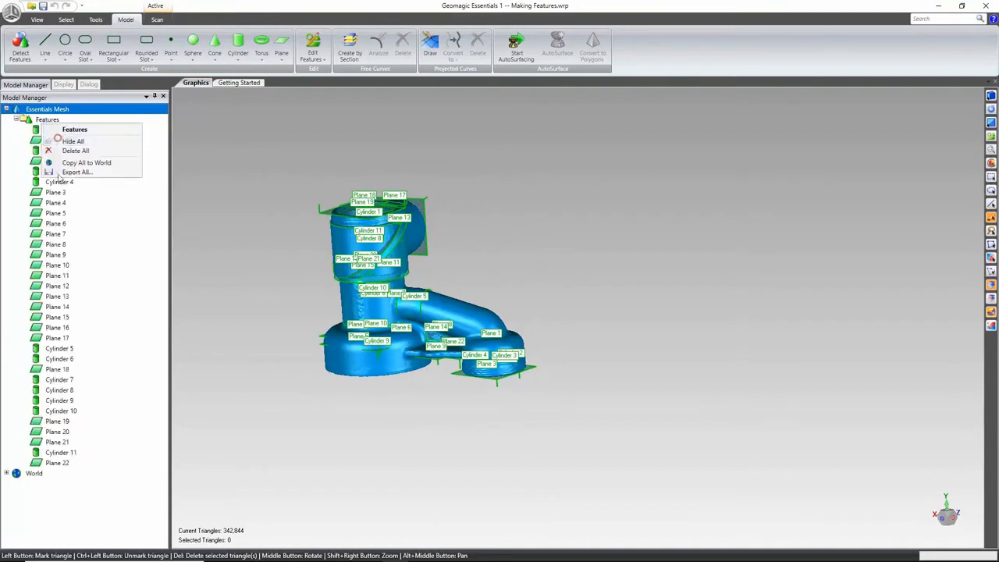
left_click(61, 141)
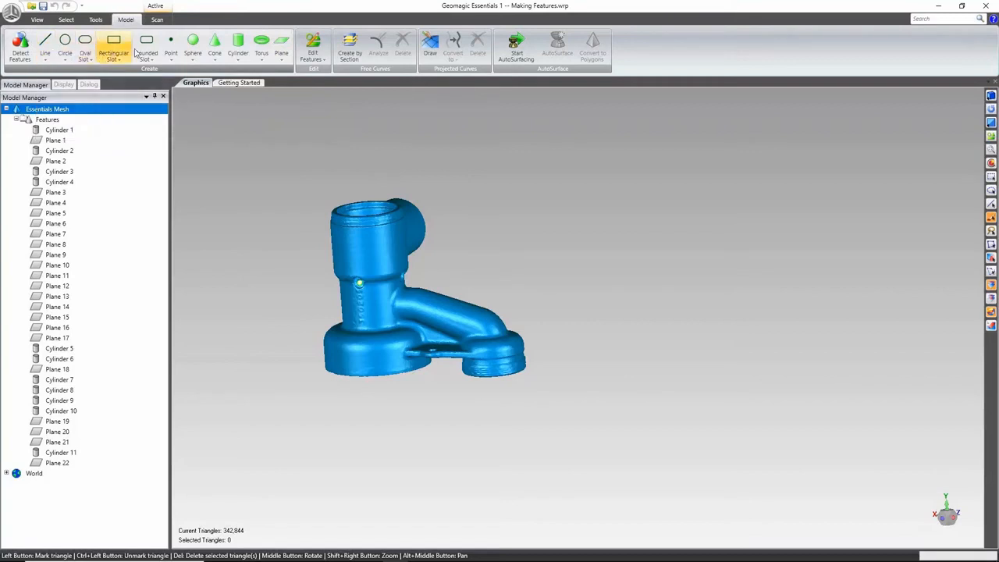
Create a best-fit plane from four patches painted around the flat outer rim of the large base opening.
left_click(281, 55)
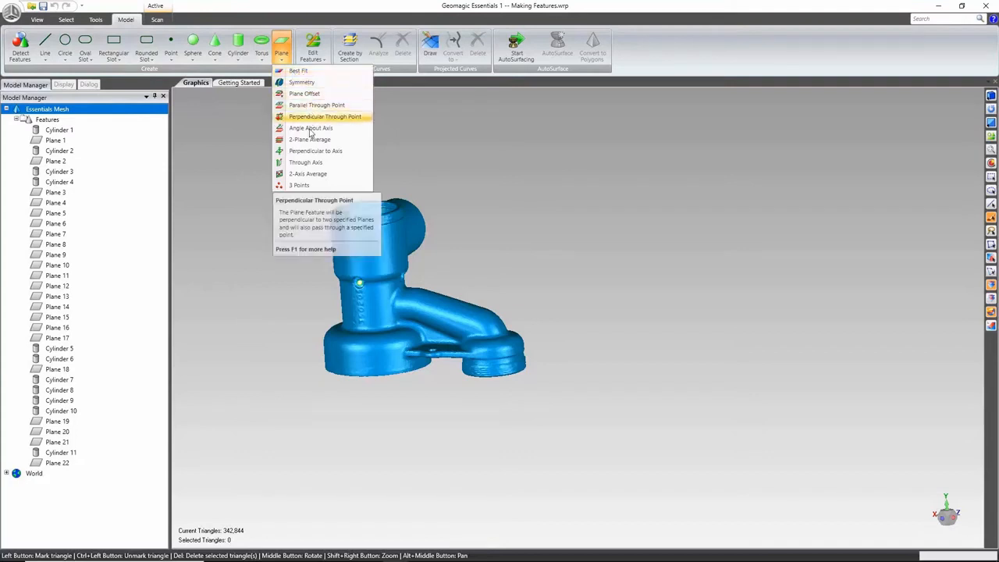
left_click(306, 71)
middle_click_drag(354, 469, 401, 228)
scroll(353, 273, "up", 5)
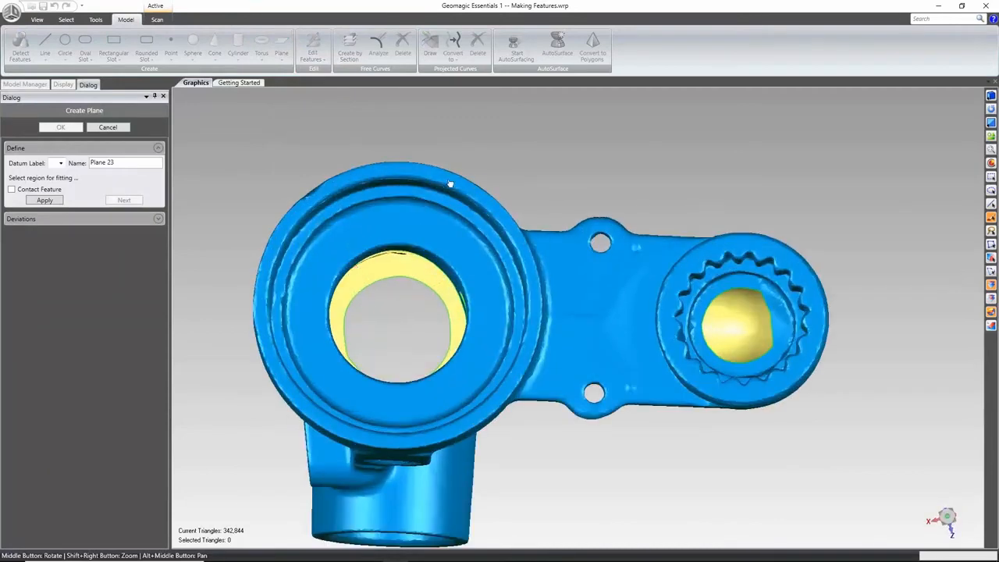
left_click_drag(448, 178, 407, 171)
left_click_drag(263, 311, 263, 351)
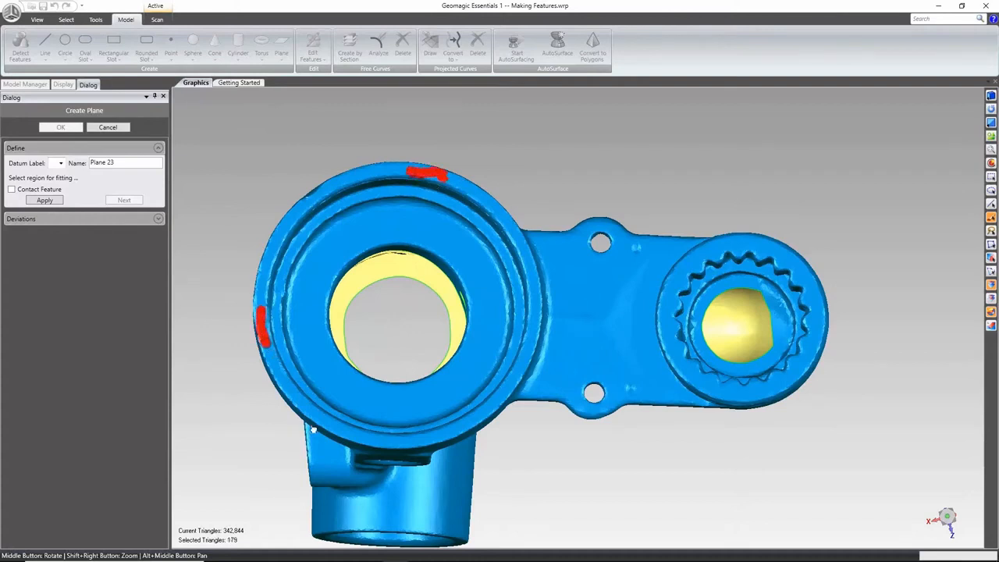
left_click_drag(367, 442, 403, 441)
left_click_drag(536, 346, 532, 311)
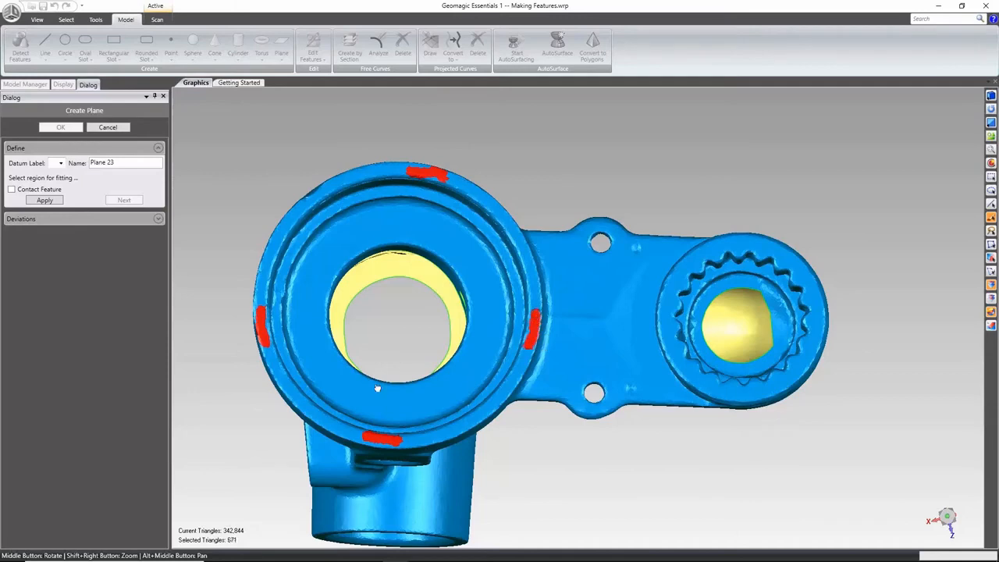
left_click(43, 201)
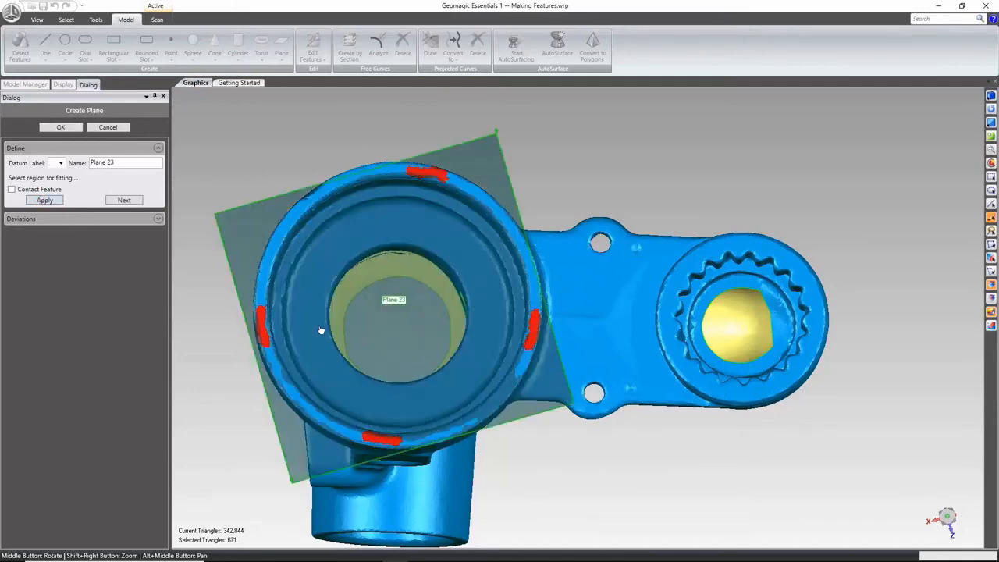
middle_click_drag(596, 187, 627, 148)
left_click(134, 201)
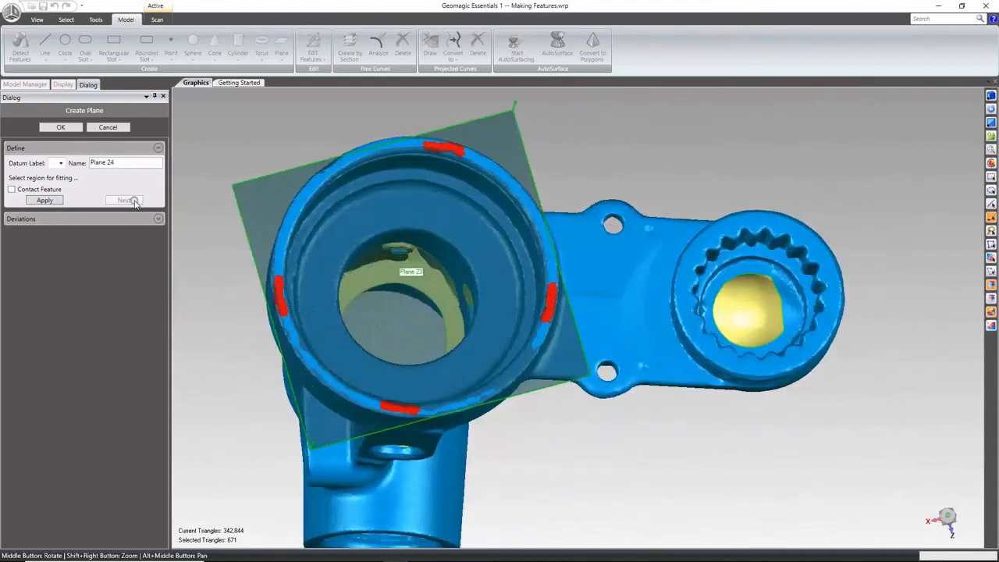
Create a best-fit plane from four patches painted around the end face of the large side port, and finish plane creation.
scroll(491, 275, "up", 4)
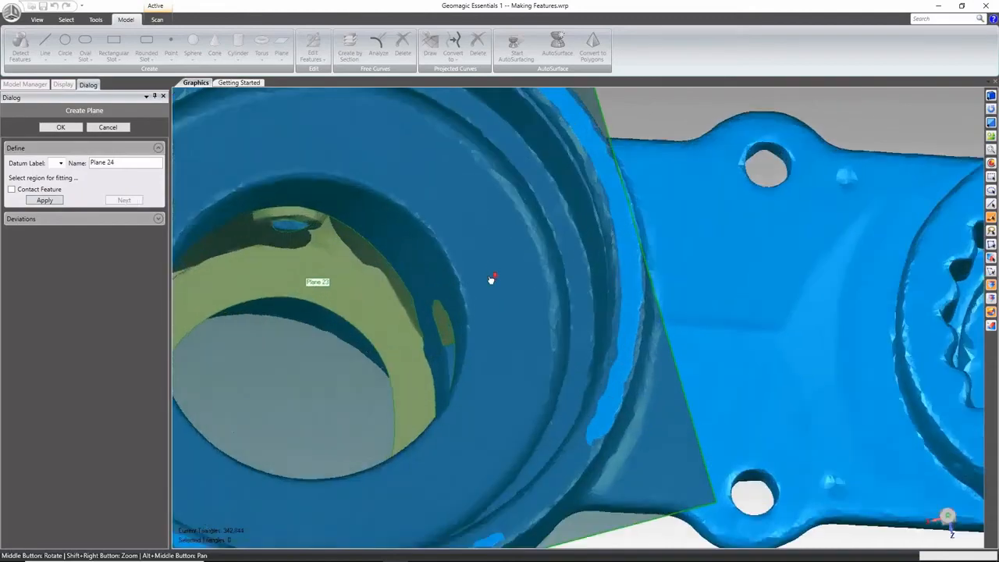
scroll(492, 279, "down", 5)
middle_click_drag(421, 225, 479, 250)
scroll(478, 250, "up", 6)
scroll(478, 250, "up", 2)
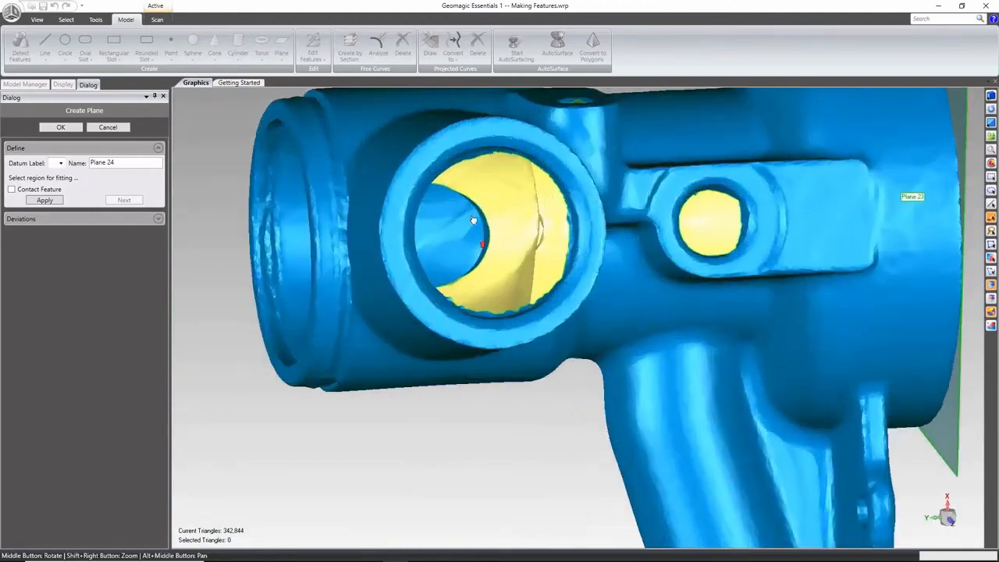
left_click_drag(479, 131, 454, 134)
left_click_drag(406, 290, 427, 312)
left_click_drag(526, 335, 553, 327)
mouse_move(606, 221)
left_mouse_down()
mouse_move(596, 214)
mouse_move(599, 228)
left_mouse_up()
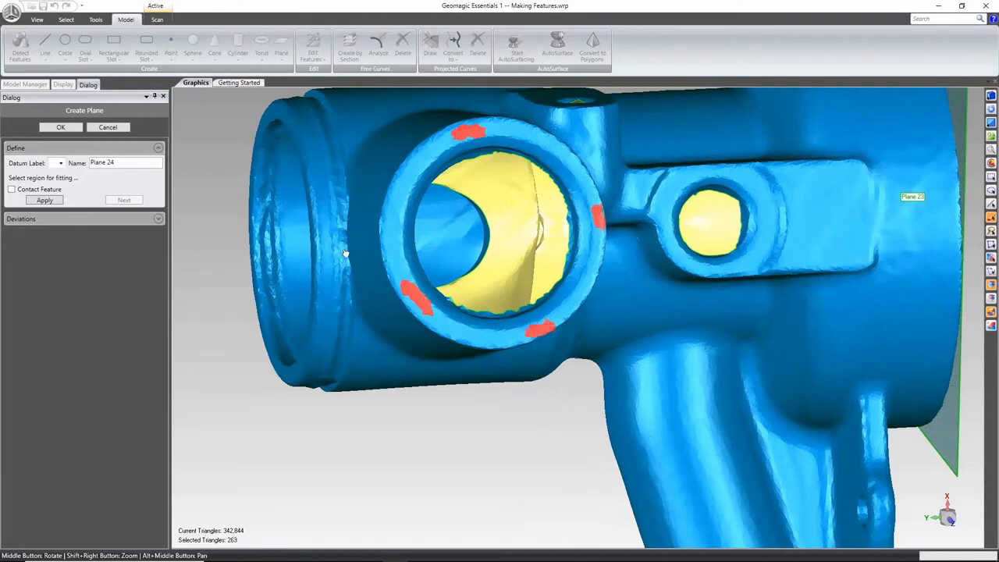
left_click(52, 201)
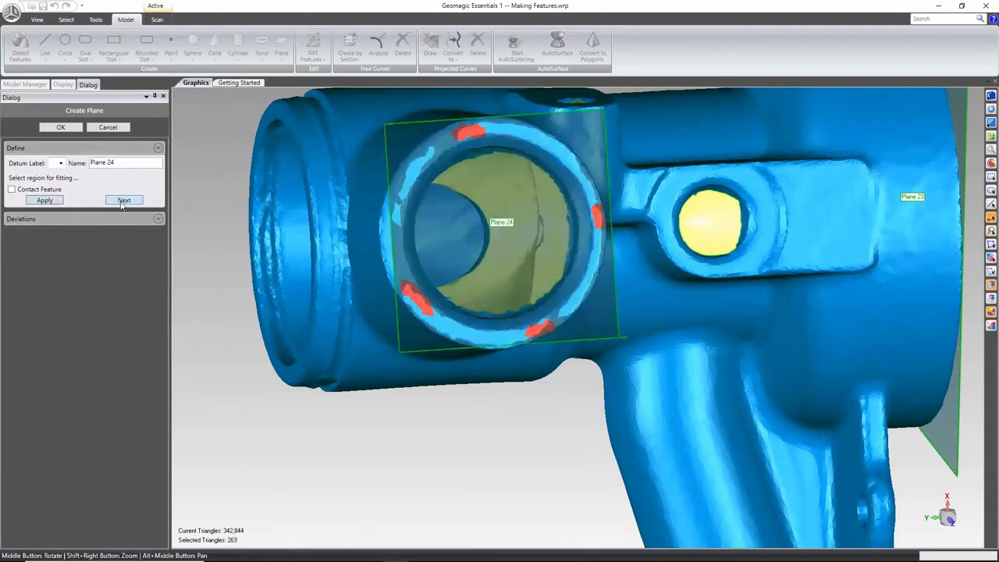
left_click(61, 128)
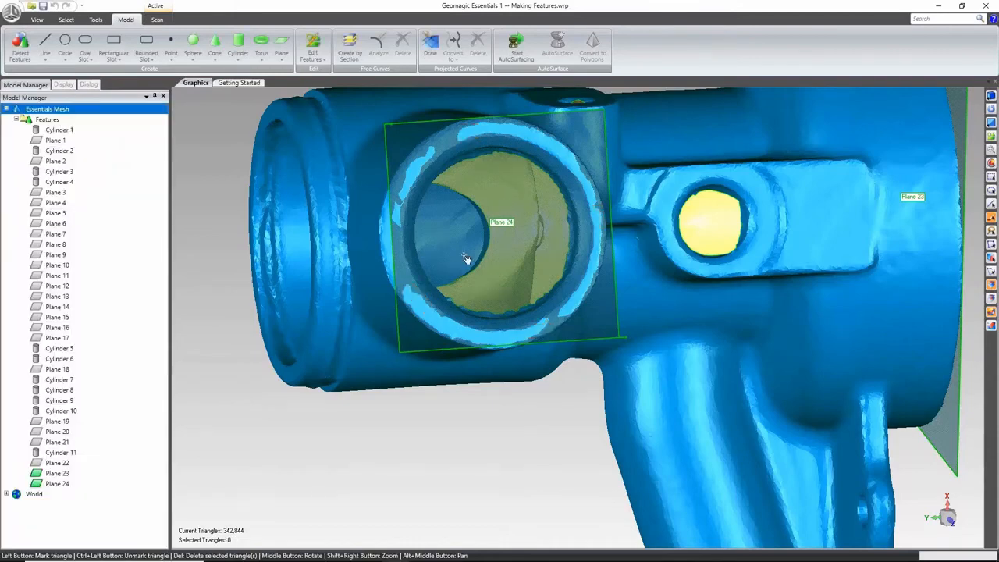
scroll(466, 256, "up", 2)
scroll(513, 251, "down", 6)
middle_click_drag(513, 251, 708, 166)
middle_click_drag(468, 224, 367, 182)
left_click(281, 59)
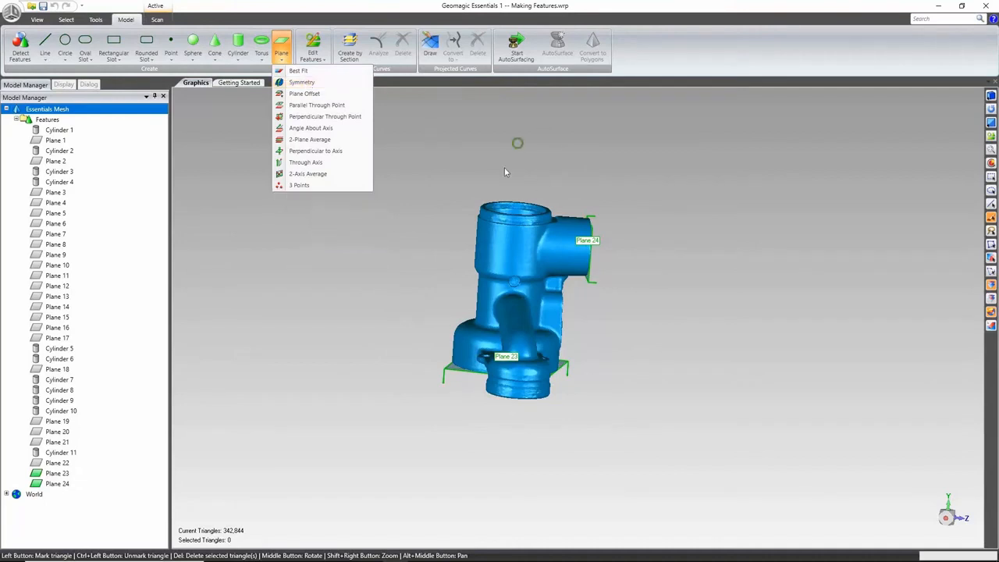
left_click(469, 190)
middle_click_drag(495, 149, 593, 234)
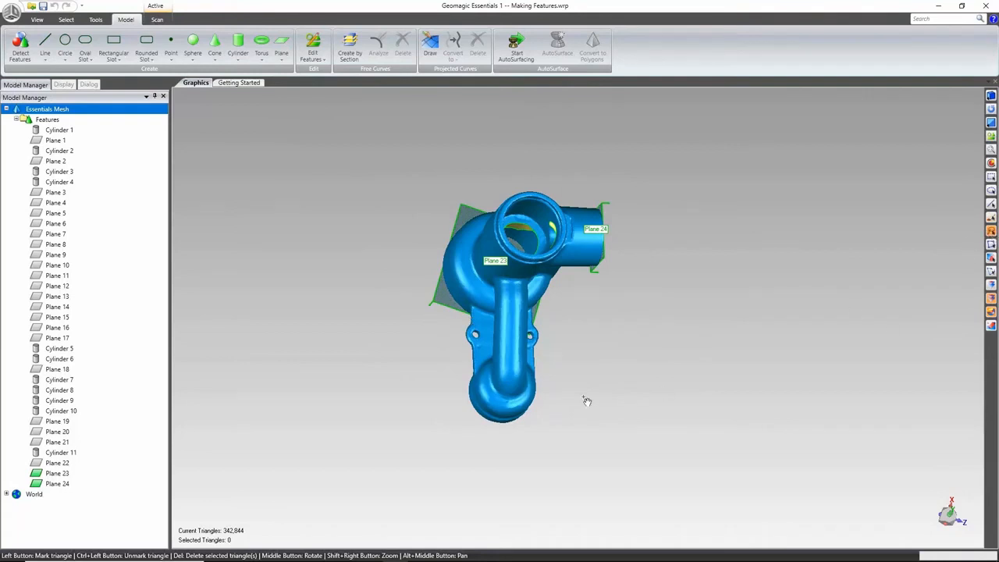
Create a symmetry plane for the marked lower arm and flange, estimating it with a line drawn lengthwise through the arm's middle.
mouse_move(537, 312)
left_mouse_down()
mouse_move(574, 317)
mouse_move(520, 445)
mouse_move(452, 402)
left_mouse_up()
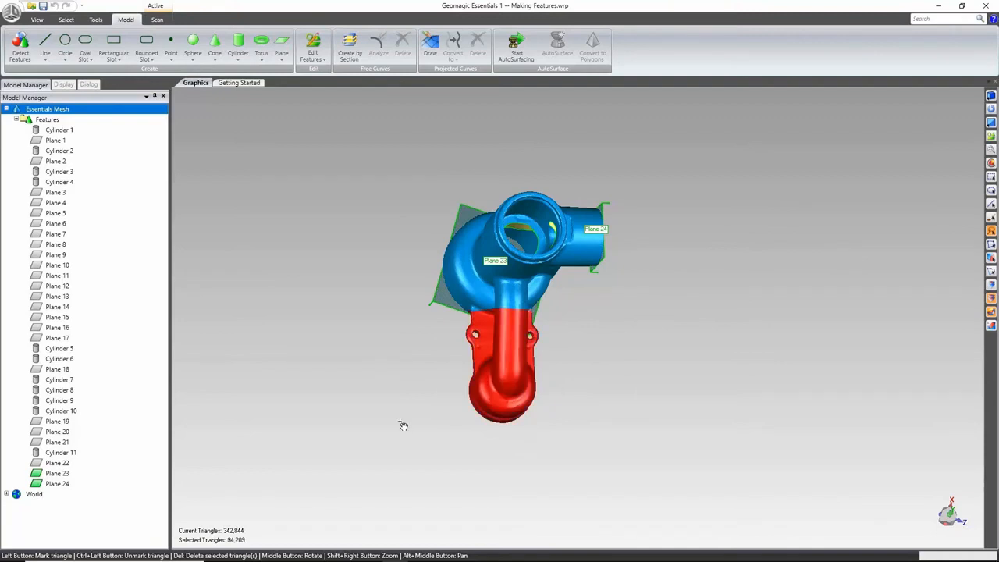
middle_click_drag(482, 226, 367, 169)
left_click(281, 57)
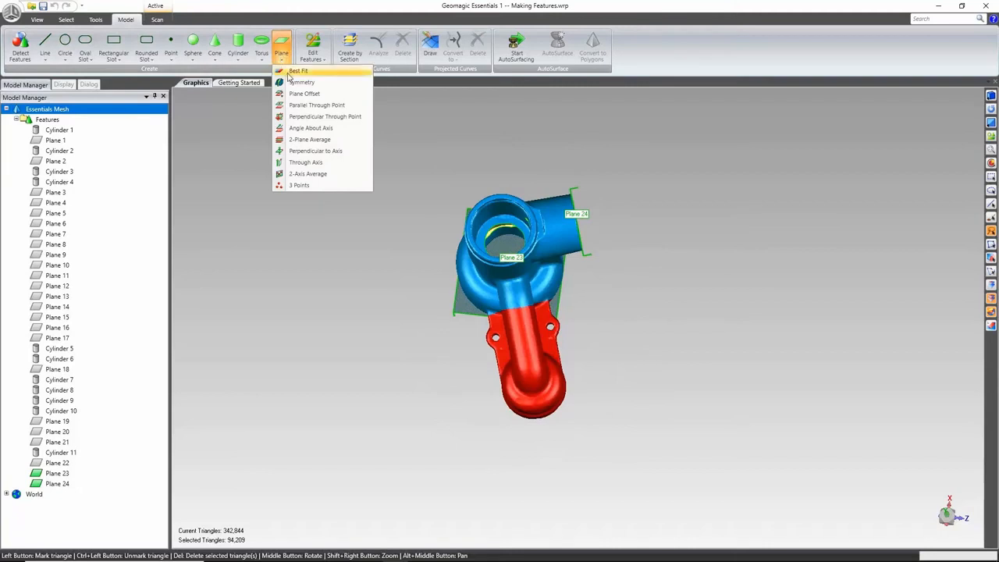
left_click(301, 82)
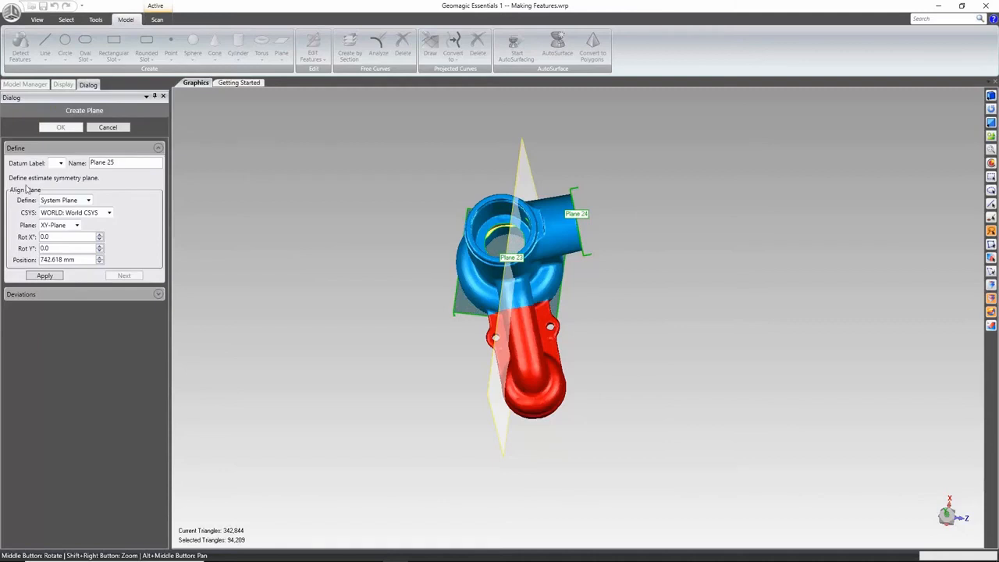
left_click(89, 200)
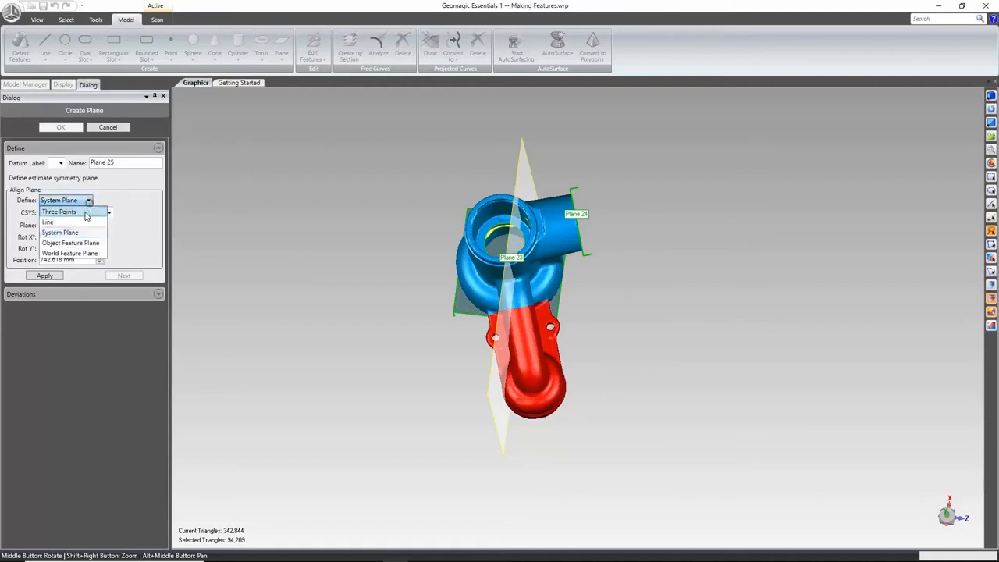
left_click(76, 223)
middle_click_drag(331, 260, 490, 163)
left_click(495, 156)
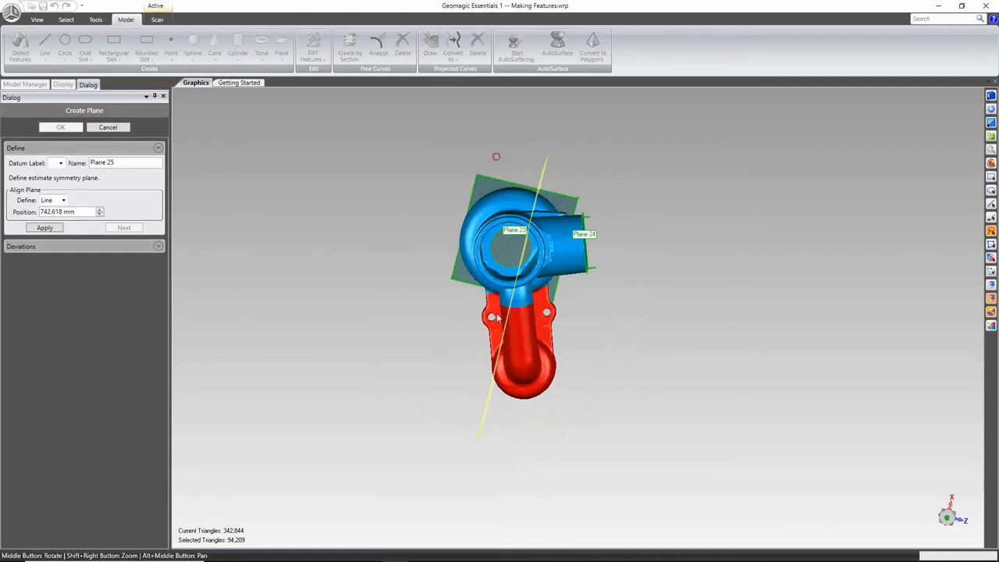
left_click(527, 421)
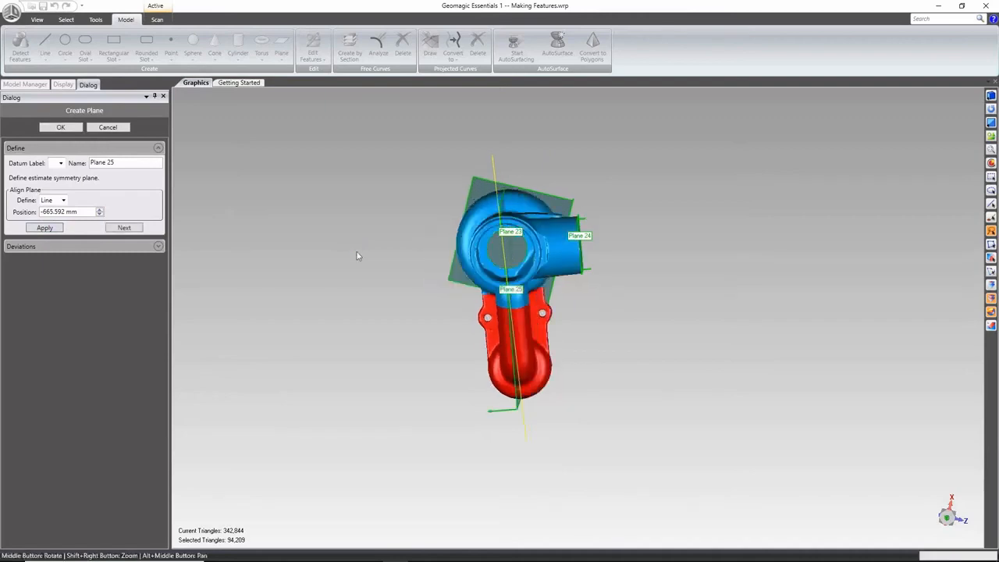
middle_click_drag(357, 256, 508, 148)
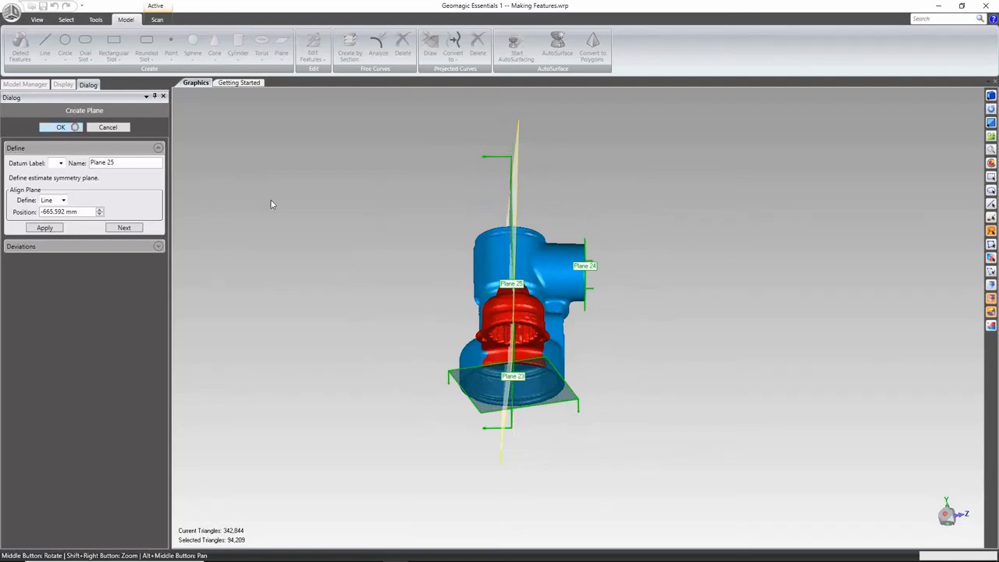
middle_click_drag(507, 172, 485, 313)
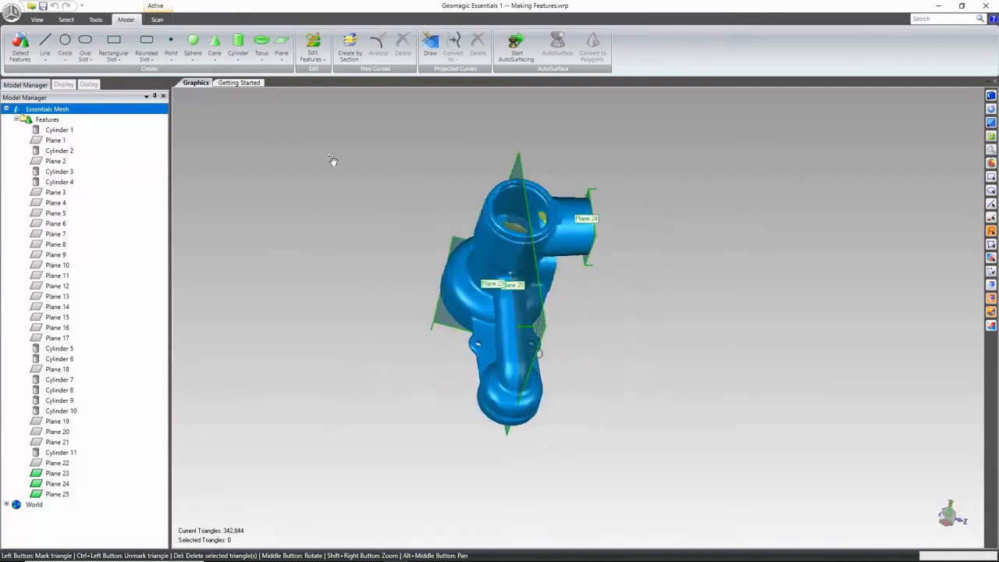
left_click(281, 53)
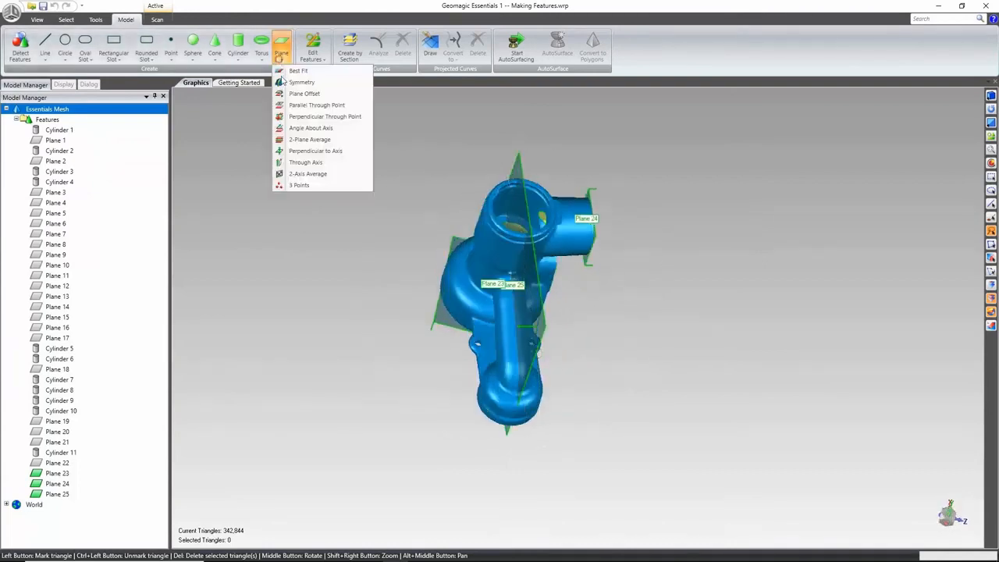
left_click(282, 219)
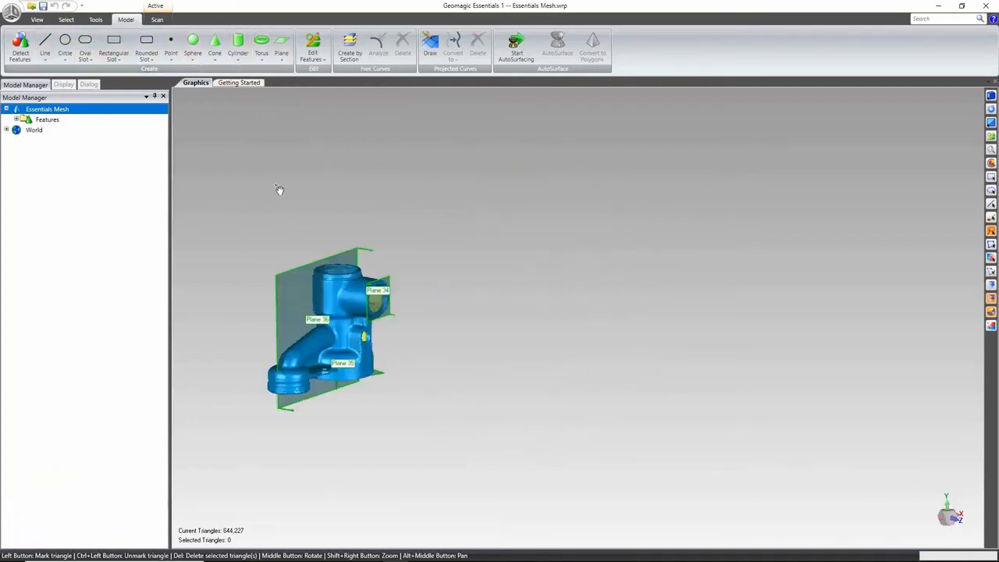
Create a best-fit cylinder from patches painted around the smooth outer wall of the upper tube.
left_click(238, 59)
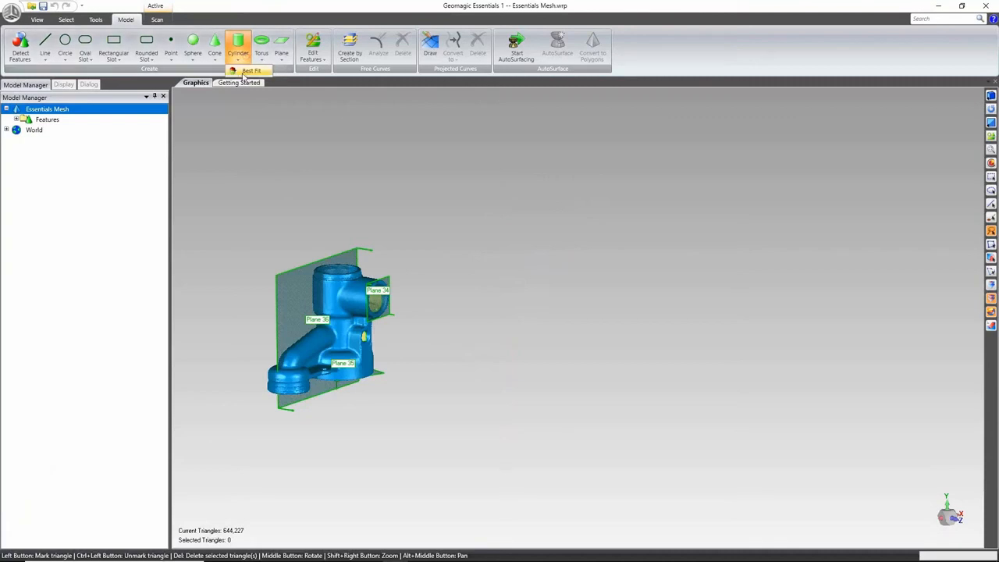
left_click(247, 72)
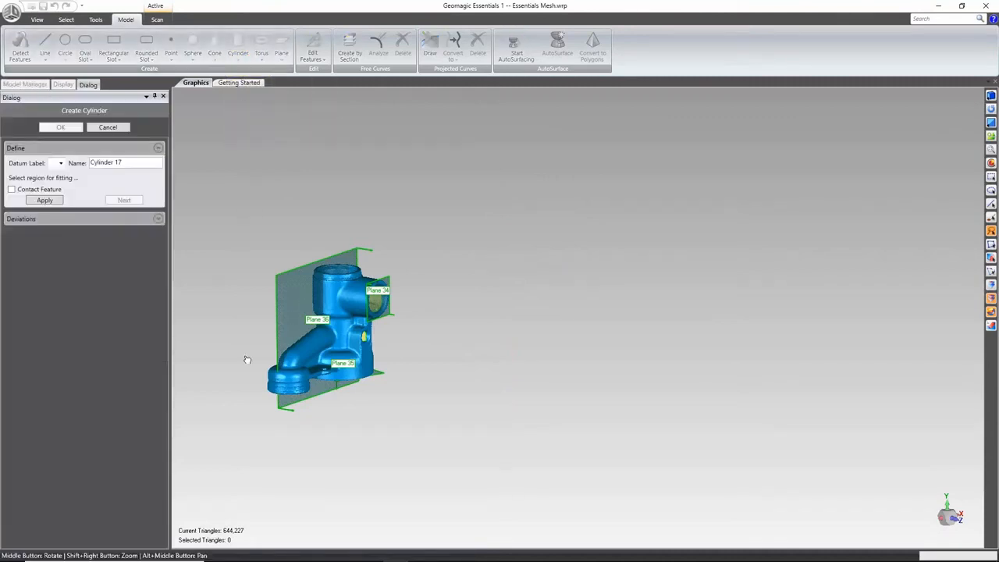
scroll(297, 319, "up", 5)
middle_click_drag(284, 350, 542, 356)
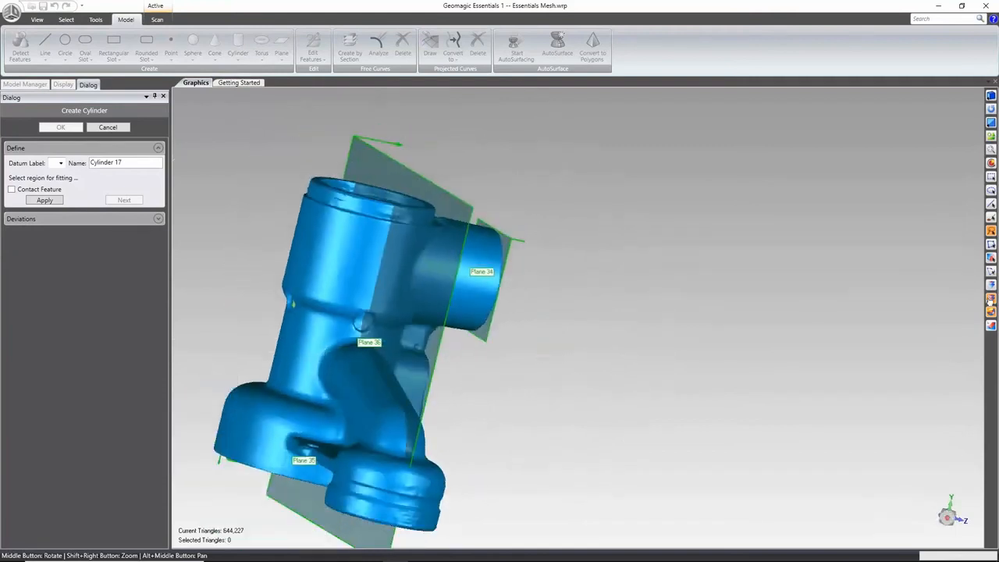
middle_click_drag(200, 398, 758, 325)
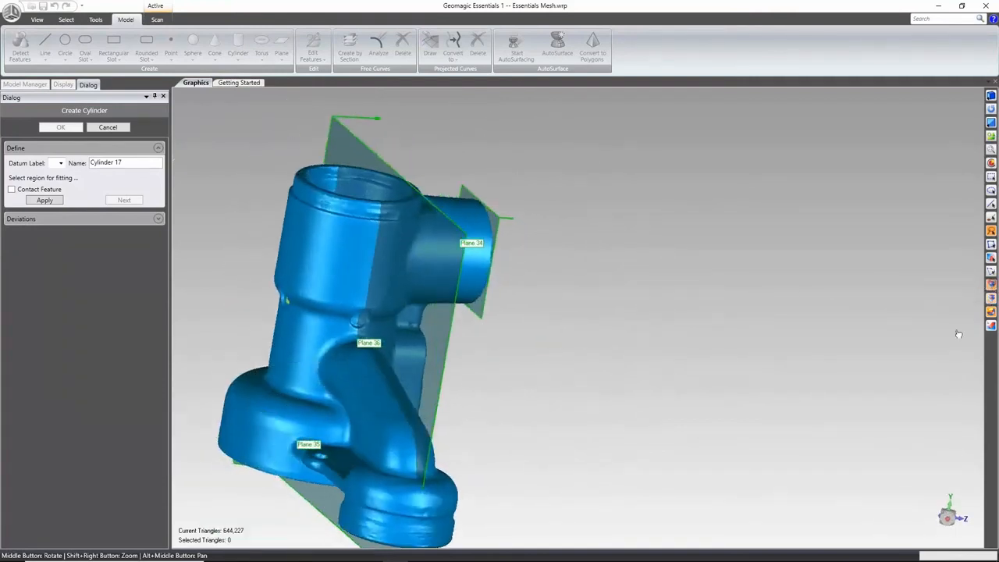
middle_click_drag(565, 467, 747, 381)
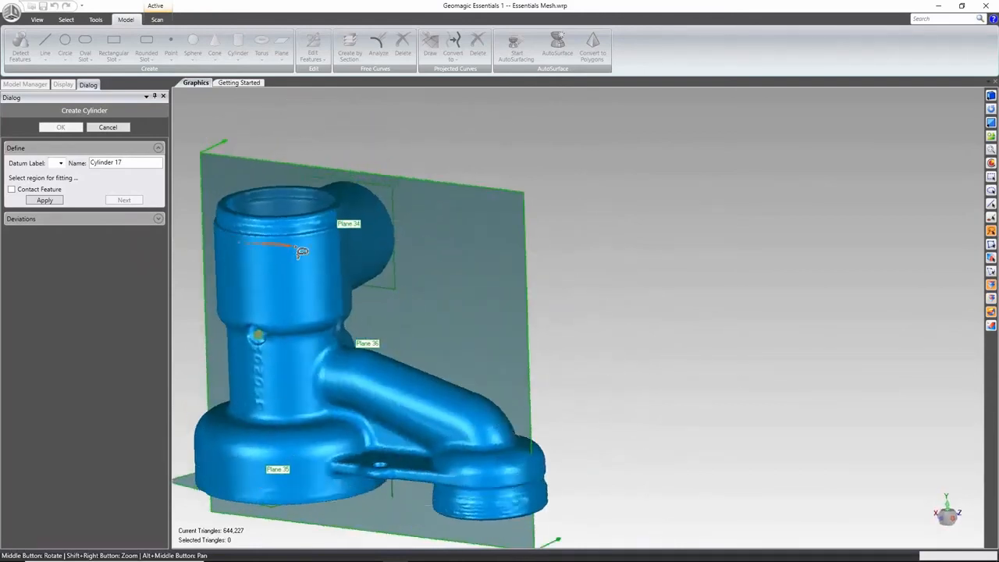
mouse_move(187, 239)
left_mouse_down()
mouse_move(328, 266)
mouse_move(252, 310)
left_mouse_up()
middle_click_drag(319, 377, 359, 250)
mouse_move(356, 248)
left_mouse_down()
mouse_move(394, 263)
mouse_move(402, 304)
mouse_move(343, 286)
left_mouse_up()
left_click_drag(463, 359, 334, 289)
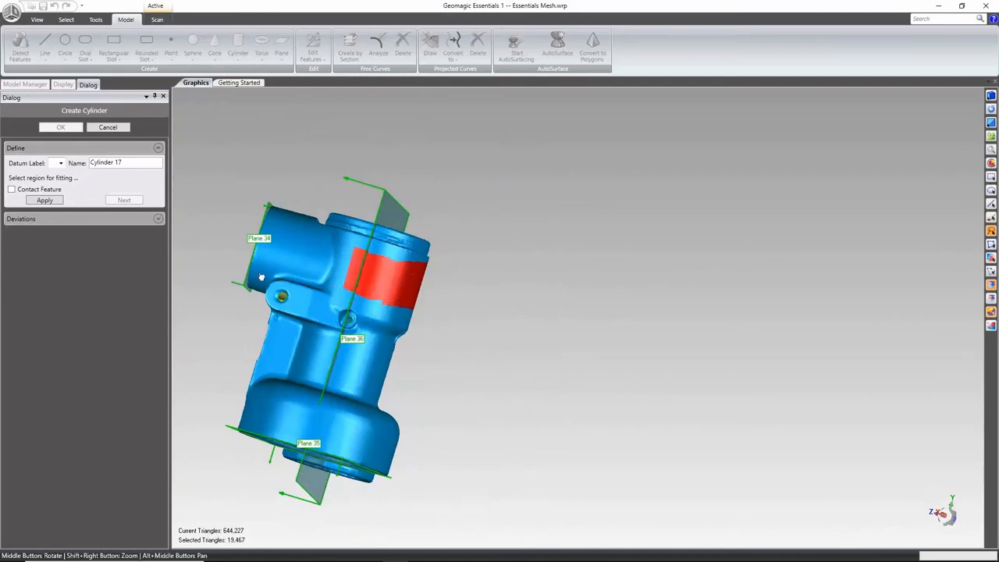
left_click(45, 201)
middle_click_drag(646, 341, 368, 321)
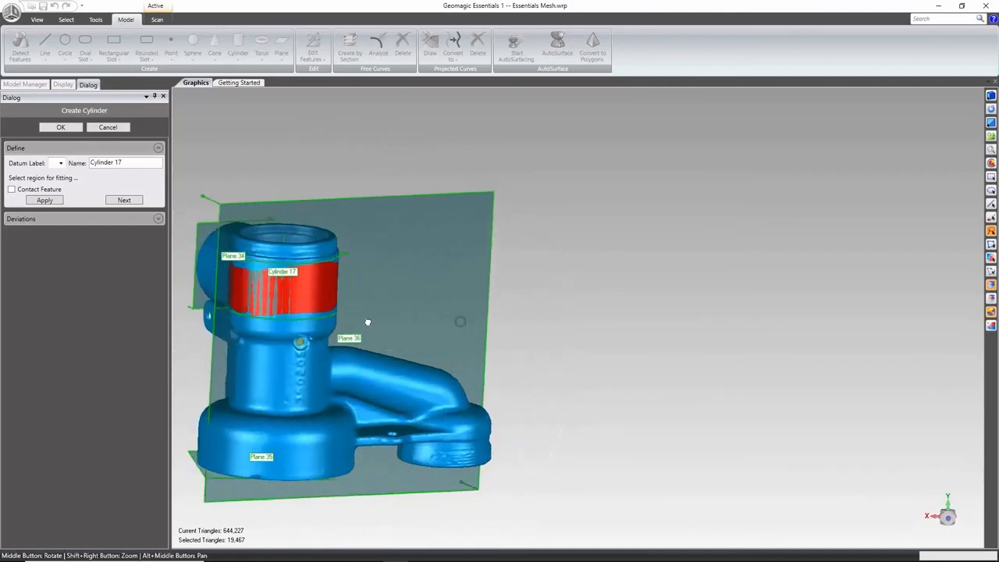
Examine the cylinder fit's deviation color map with the Max. Nominal set to 0.1 mm, and close the deviation display.
left_click(67, 219)
mouse_move(502, 390)
middle_mouse_down()
mouse_move(424, 401)
mouse_move(227, 381)
mouse_move(500, 377)
middle_mouse_up()
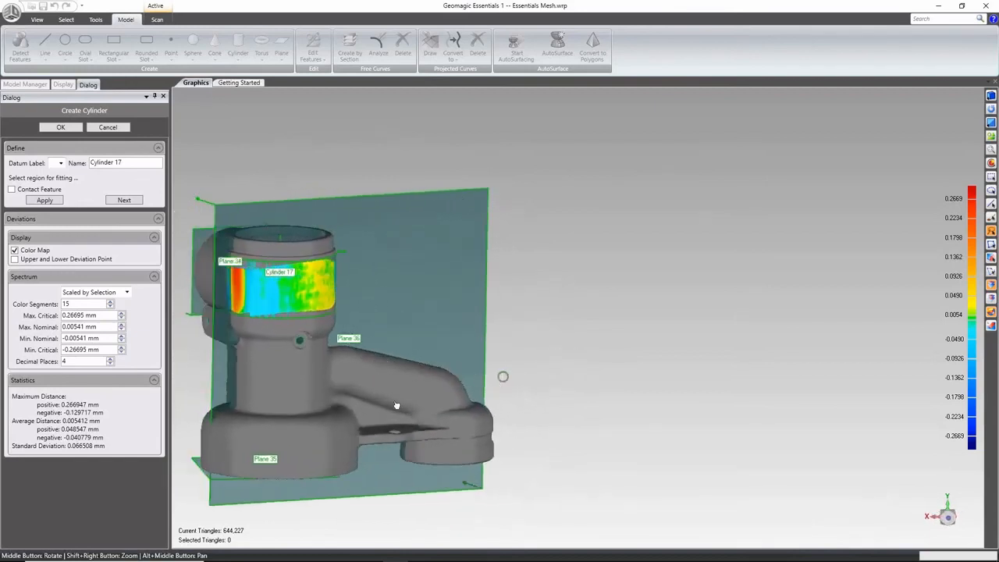
left_click(110, 327)
key("BackSpace")
type(".1")
key("Return")
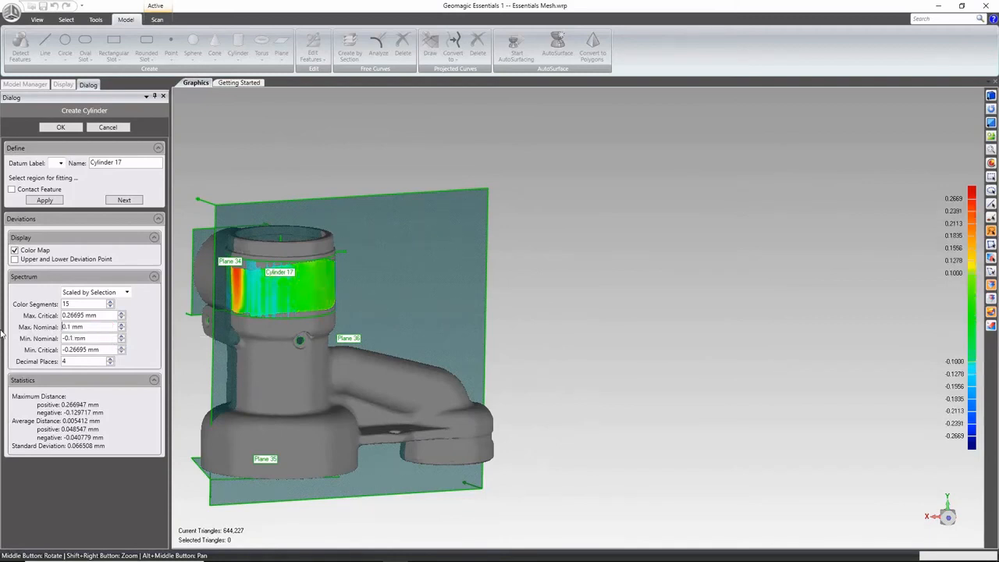
middle_click_drag(400, 294, 431, 341)
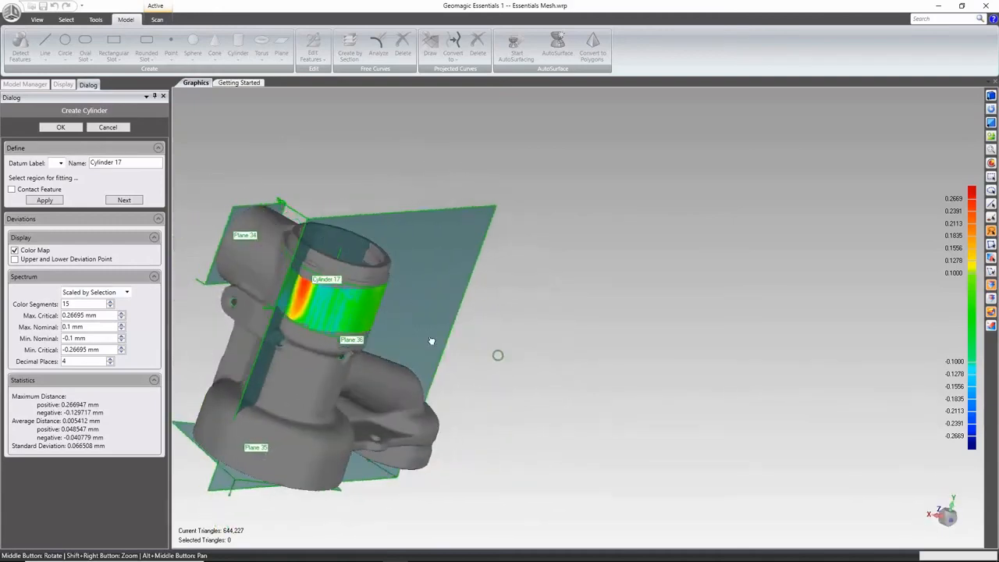
scroll(286, 345, "up", 3)
scroll(335, 330, "down", 5)
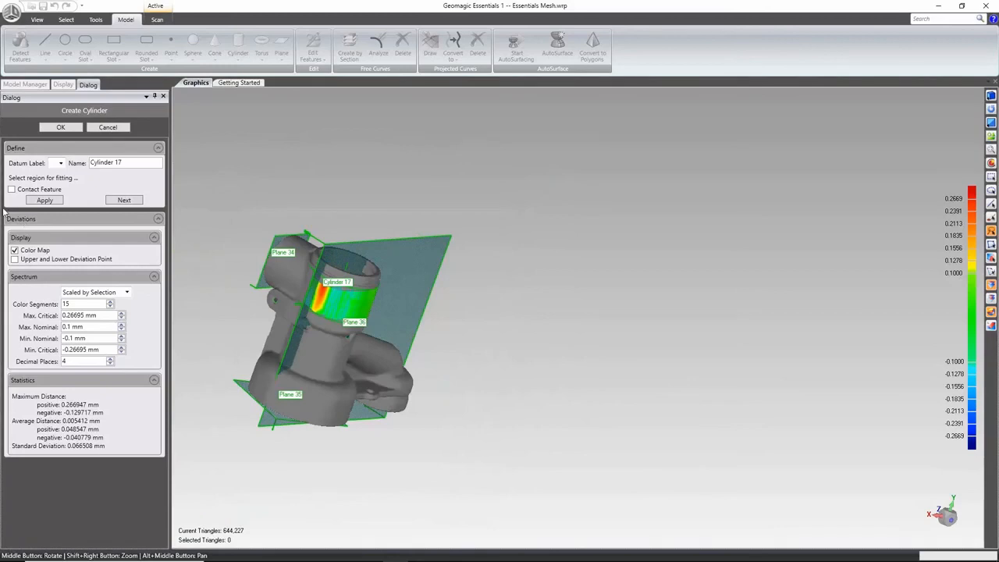
left_click(58, 219)
Add more of the upper tube's outer wall to the fitting region, refit the cylinder, and finish cylinder creation.
middle_click_drag(420, 305, 183, 331)
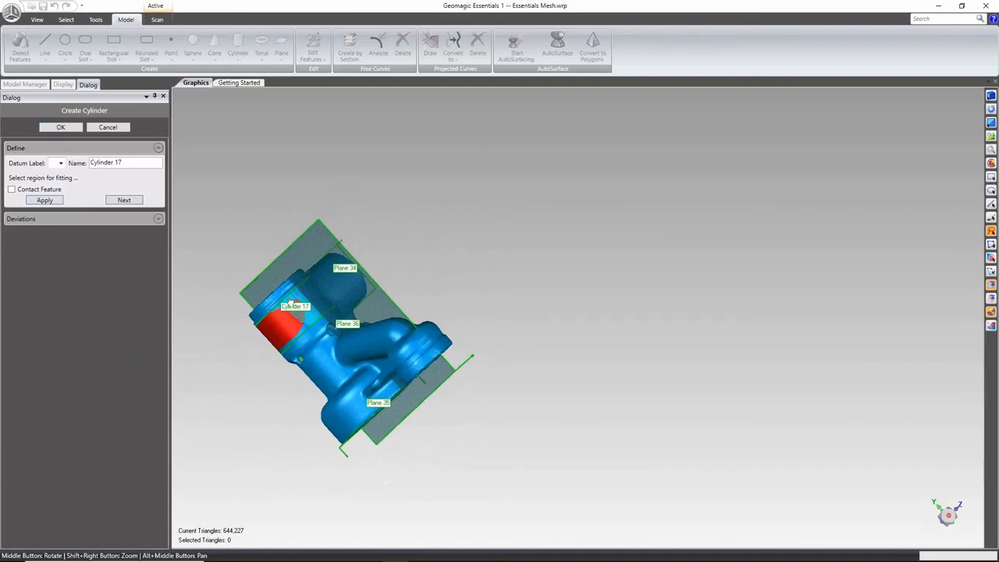
left_click(294, 316)
left_click(45, 200)
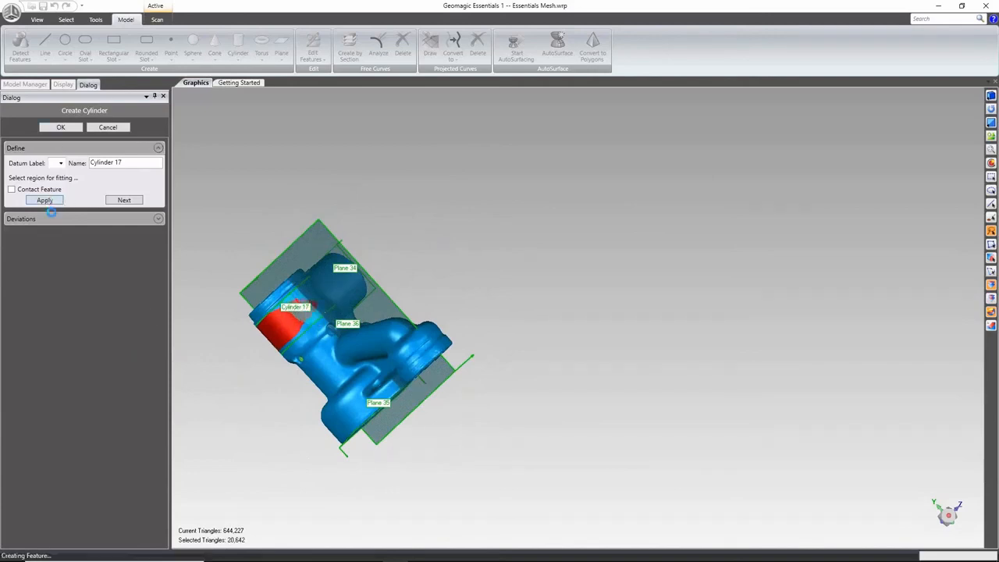
left_click(124, 201)
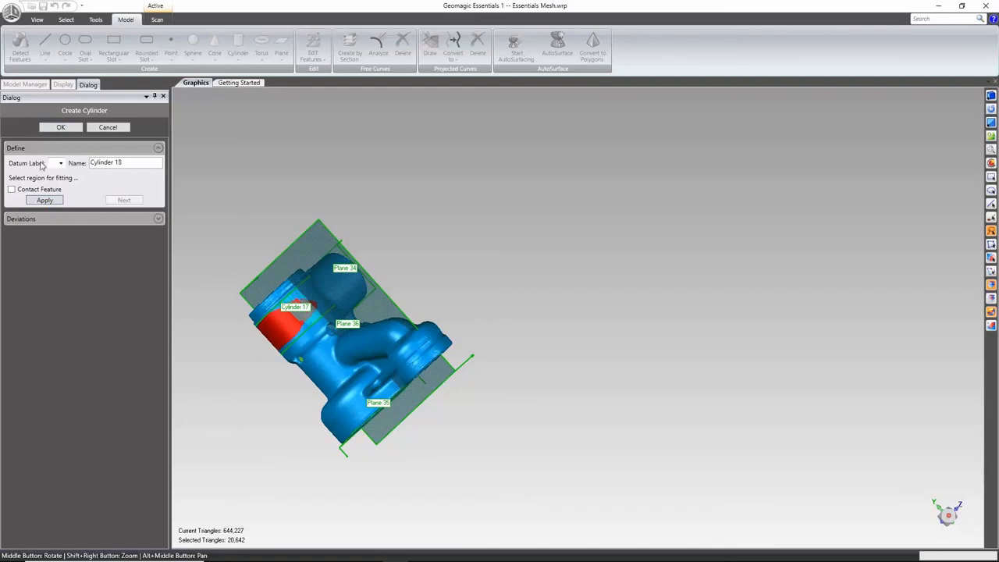
middle_click_drag(367, 332, 582, 305)
left_click(62, 128)
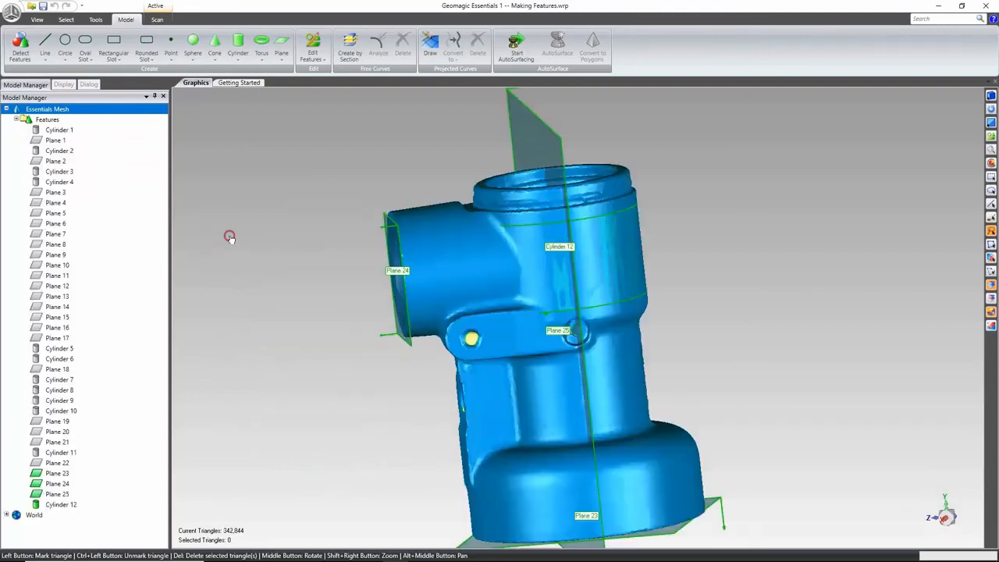
Create a line with the Rotational Axis option from patches painted on the outer walls of the upper tube and large base.
left_click(45, 60)
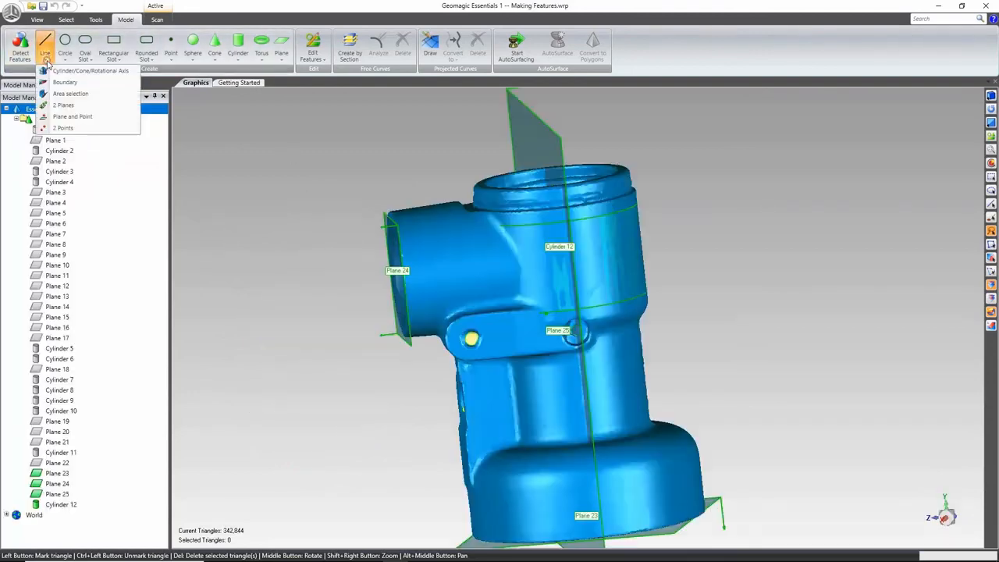
left_click(90, 71)
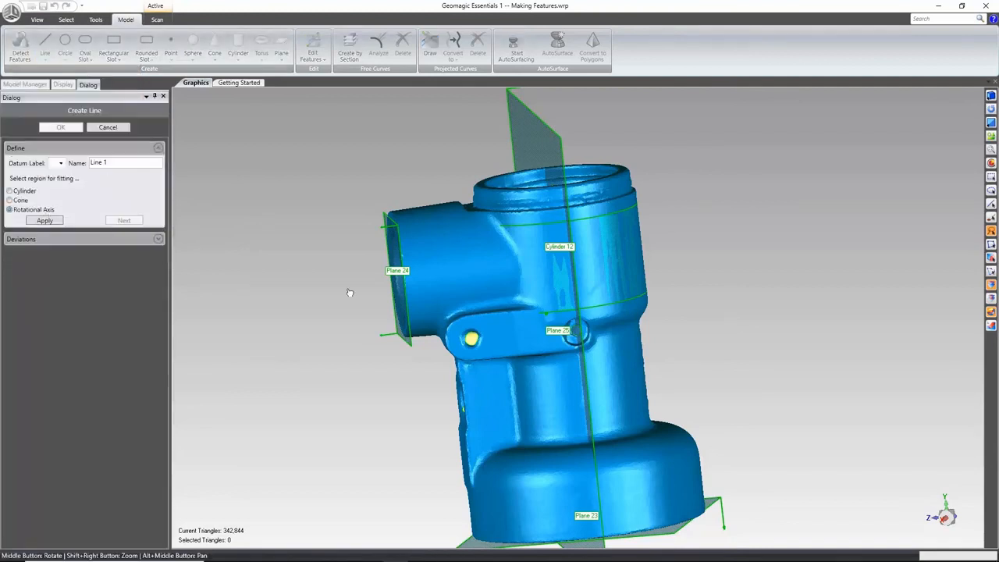
middle_click_drag(309, 309, 565, 211)
mouse_move(545, 216)
left_mouse_down()
mouse_move(631, 224)
mouse_move(587, 283)
mouse_move(546, 217)
left_mouse_up()
mouse_move(534, 369)
left_mouse_down()
mouse_move(659, 407)
mouse_move(537, 400)
mouse_move(531, 371)
mouse_move(712, 476)
mouse_move(593, 540)
mouse_move(486, 467)
mouse_move(536, 392)
mouse_move(483, 429)
mouse_move(467, 409)
left_mouse_up()
middle_click_drag(653, 384, 132, 317)
mouse_move(393, 193)
left_mouse_down()
mouse_move(441, 207)
mouse_move(480, 310)
mouse_move(373, 437)
mouse_move(386, 319)
mouse_move(404, 297)
mouse_move(415, 311)
mouse_move(453, 279)
left_mouse_up()
left_click(44, 221)
middle_click_drag(475, 418, 484, 336)
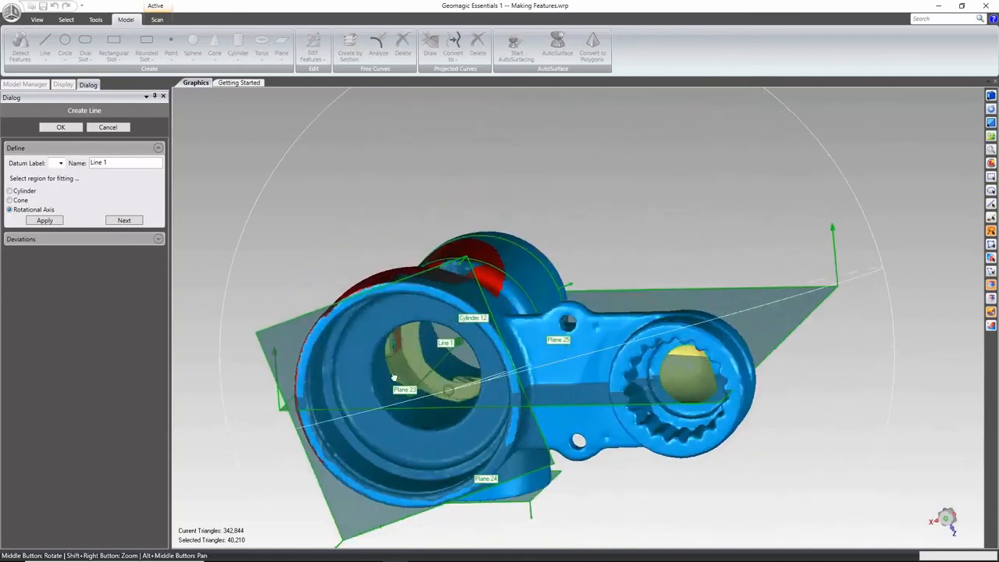
left_click(58, 128)
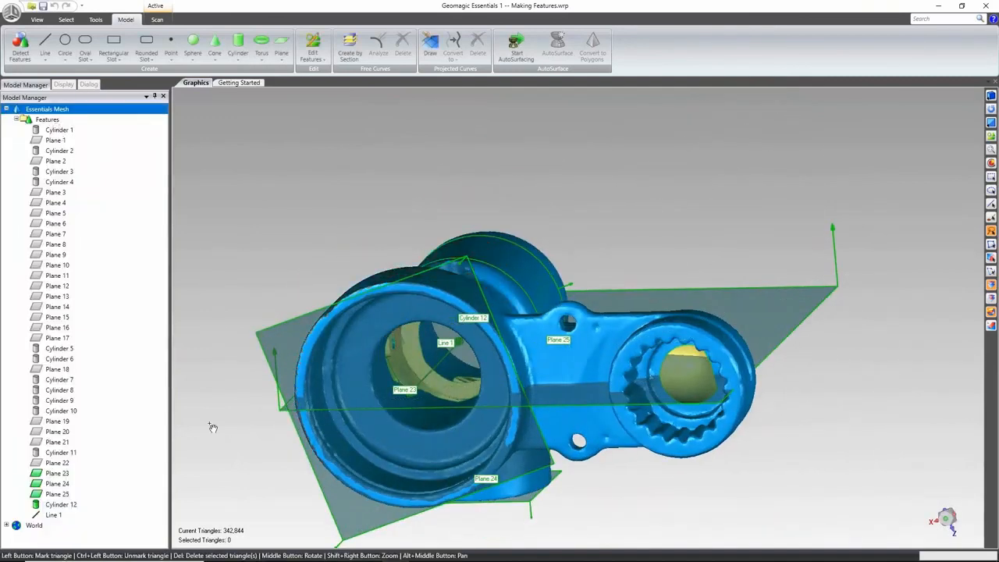
scroll(468, 309, "up", 1)
scroll(437, 257, "down", 5)
middle_click_drag(403, 217, 477, 295)
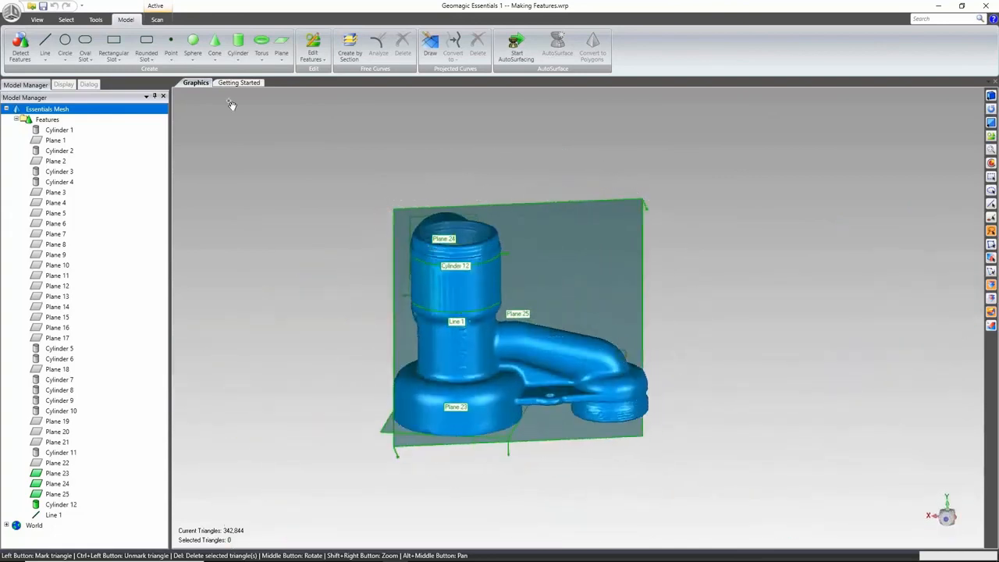
left_click(193, 50)
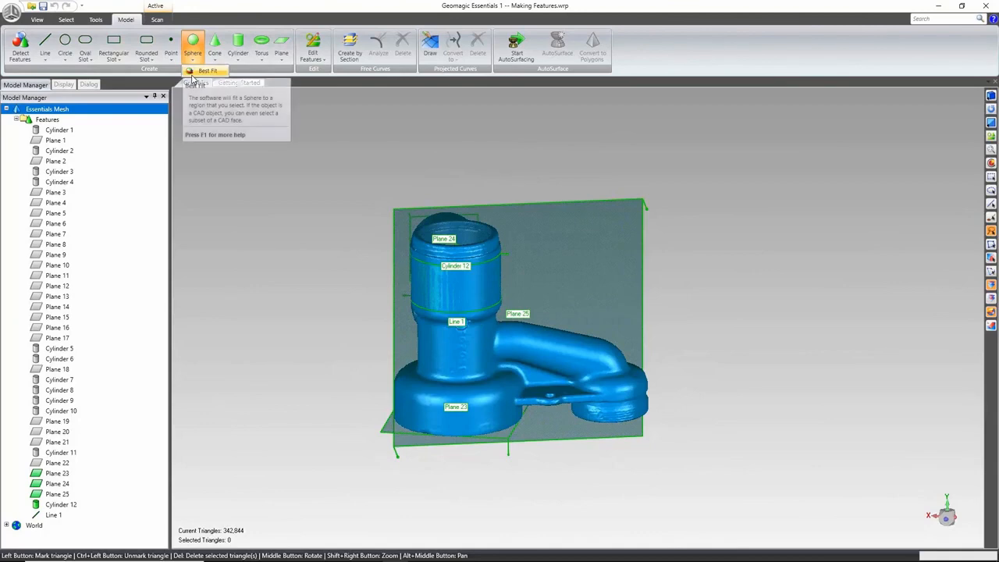
left_click(279, 282)
middle_click_drag(497, 388, 350, 378)
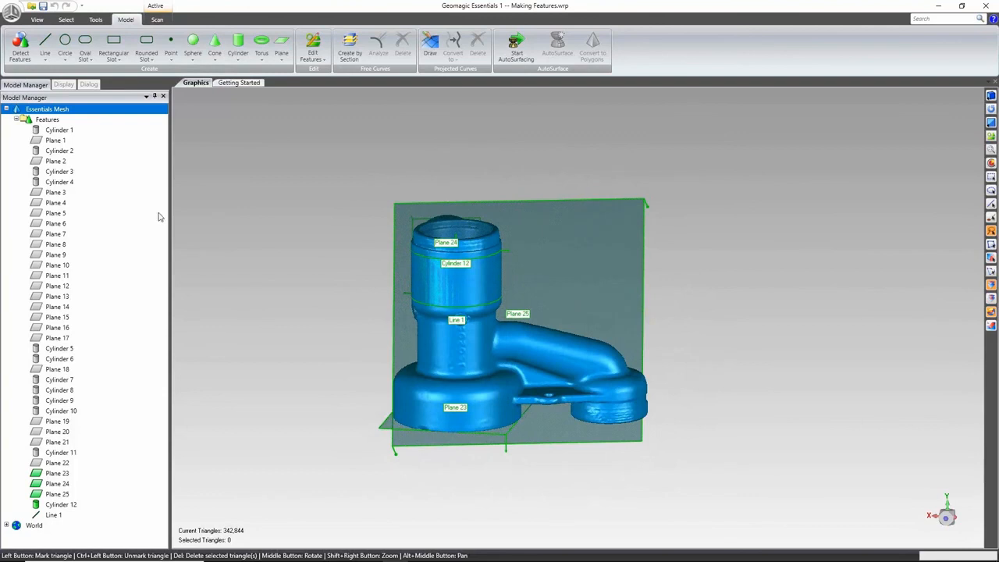